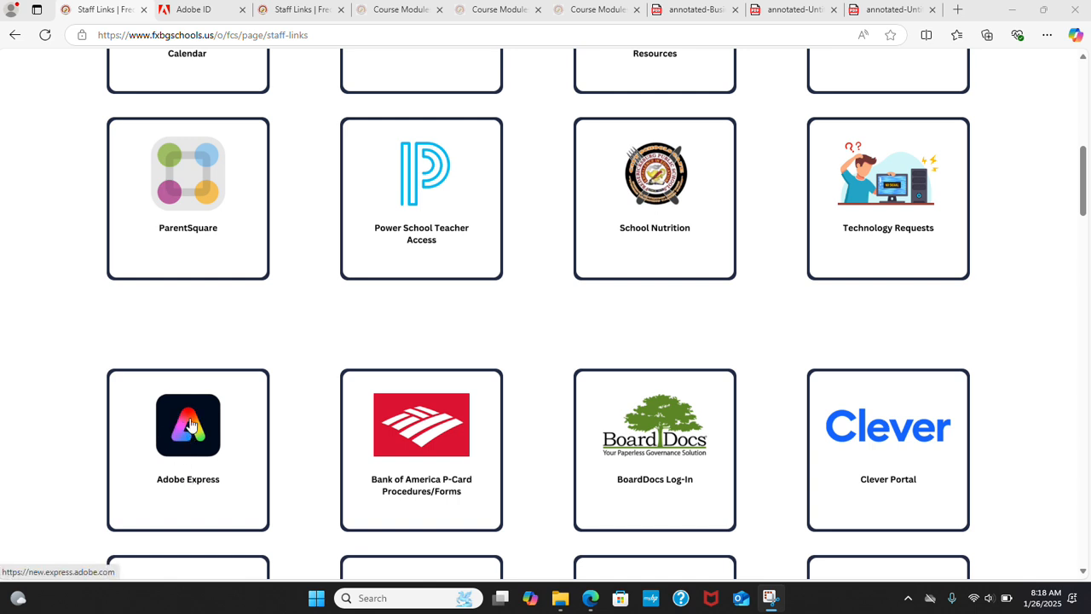
Switch to the Adobe Express sign-in page and sign in with a Microsoft account.
left_click(194, 10)
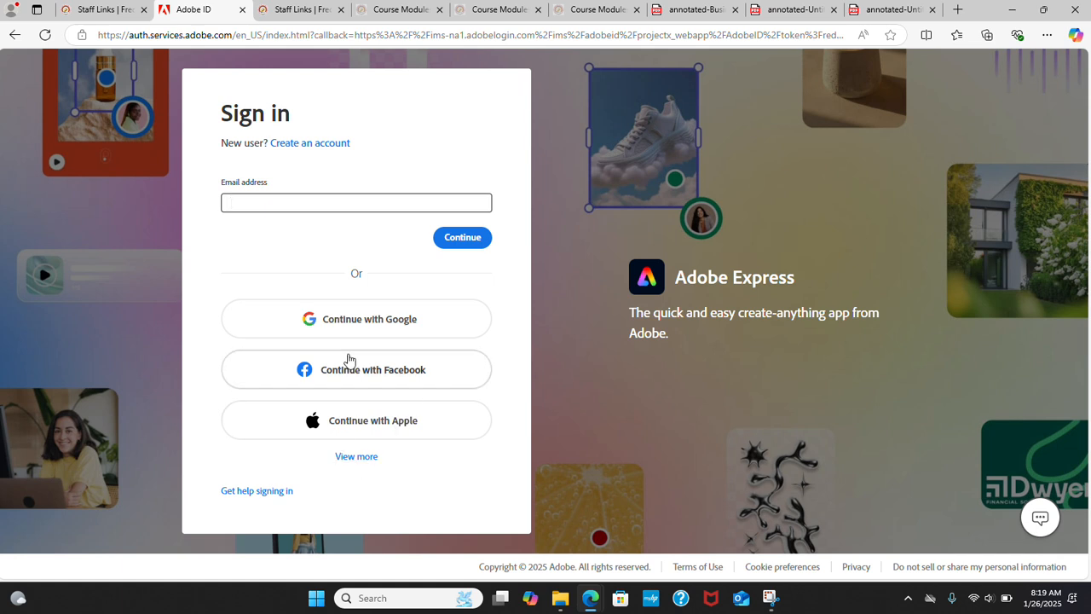
left_click(352, 458)
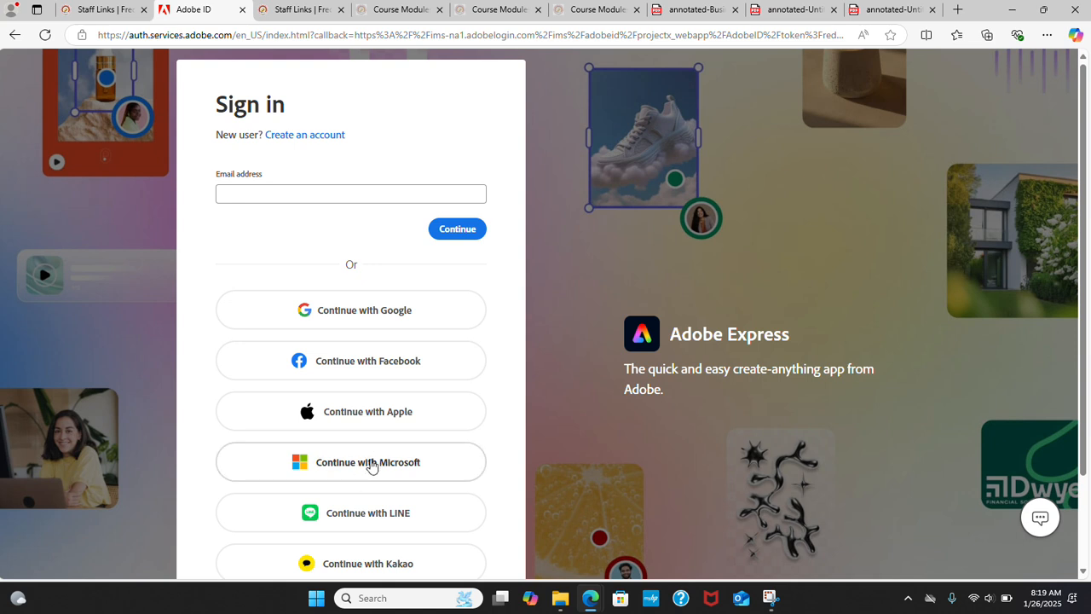
left_click(372, 464)
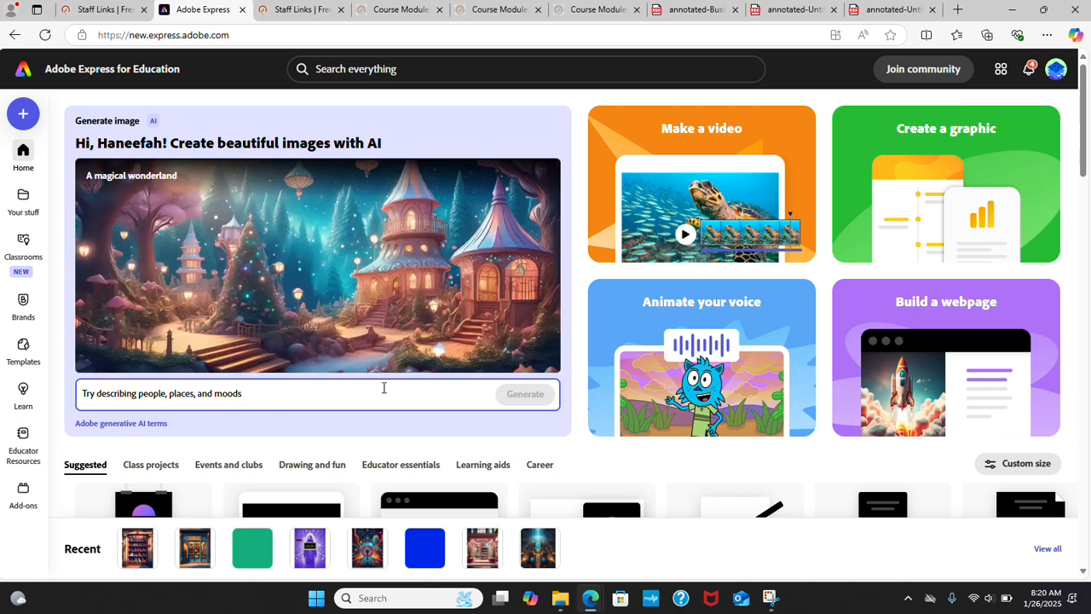
Generate an AI image from the prompt "bakery storefront".
left_click(374, 390)
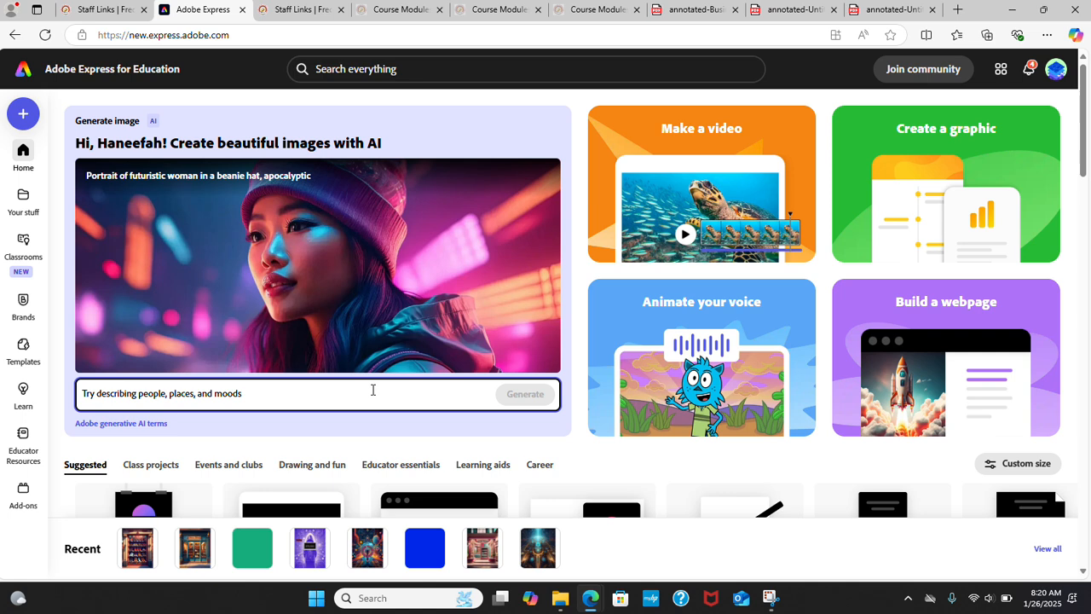
type("ba")
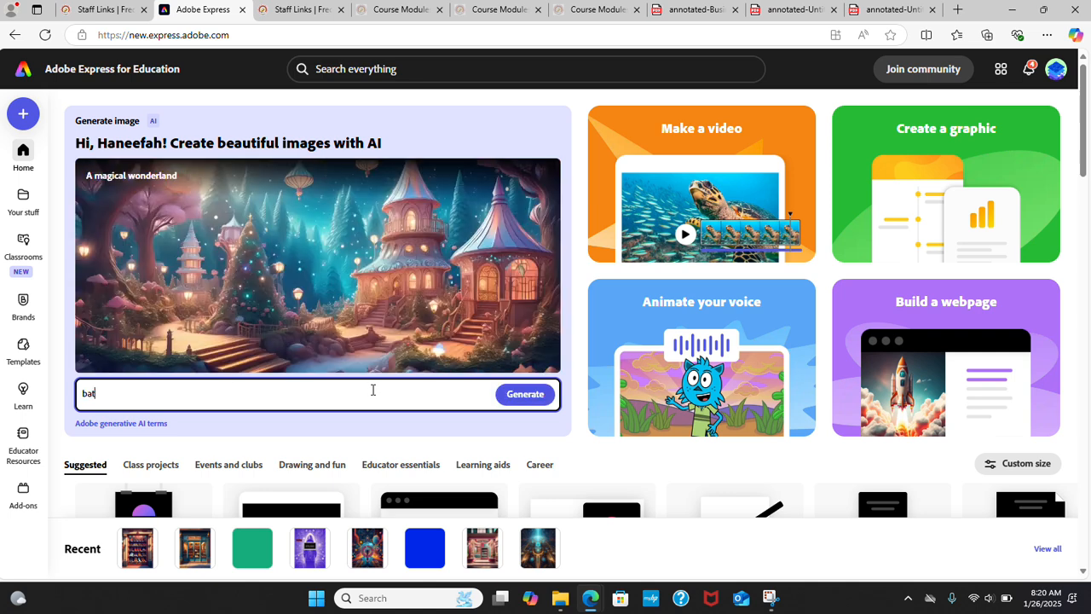
type("kery st")
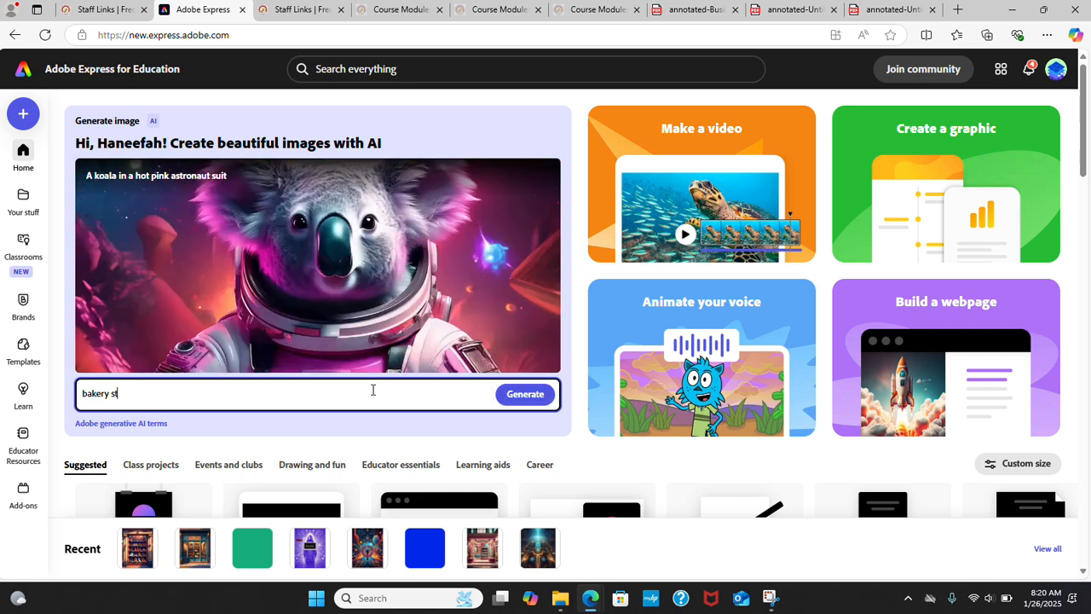
type("orefront")
key("Return")
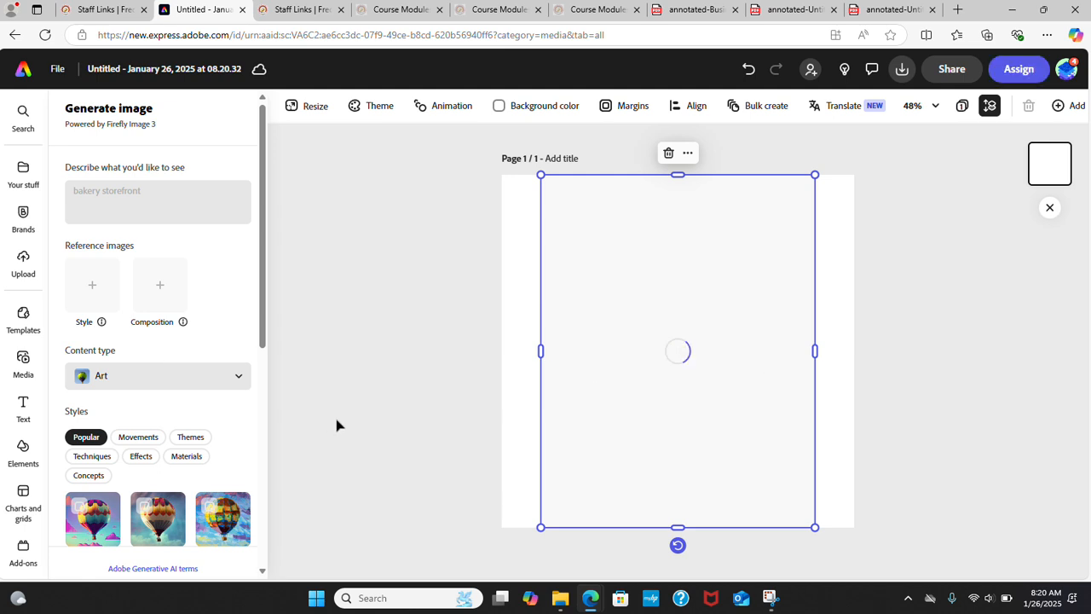
Preview the generated bakery variations on the canvas and keep the warmly lit storefront with double glass doors.
scroll(201, 354, "down", 3)
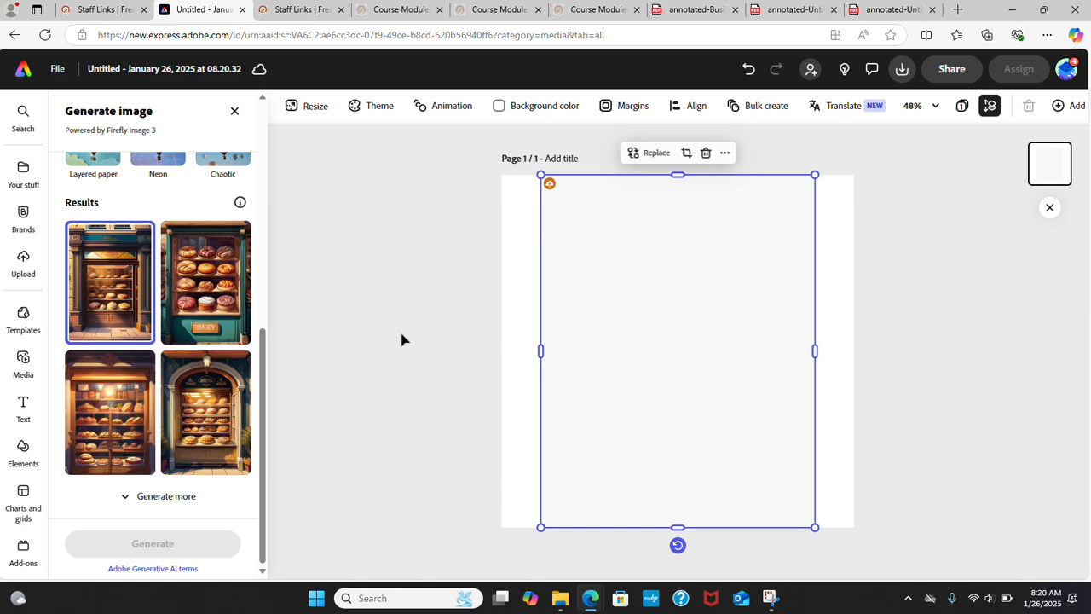
left_click(205, 308)
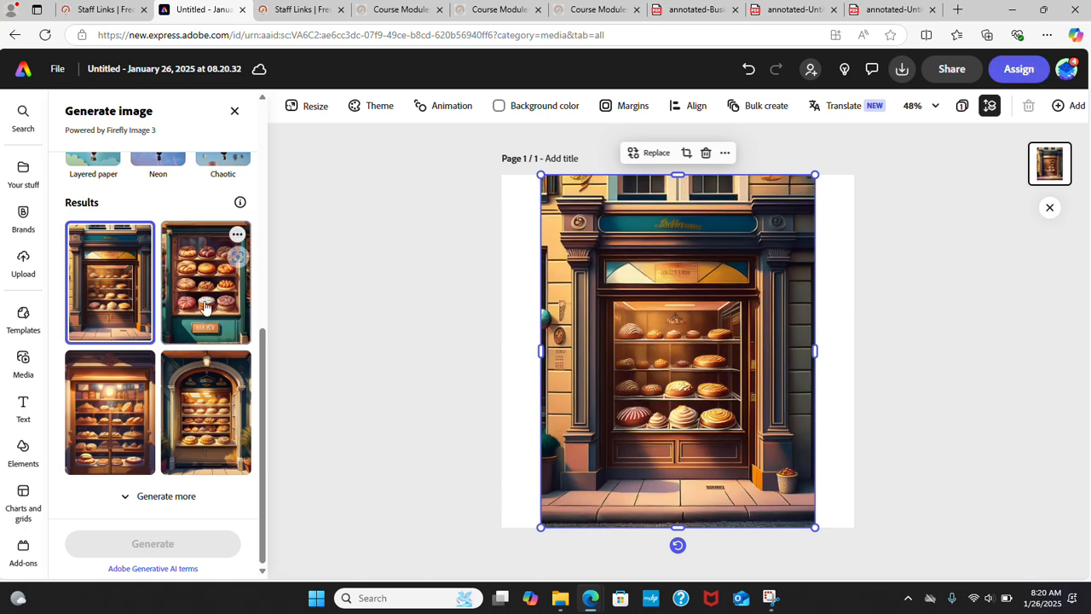
left_click(202, 406)
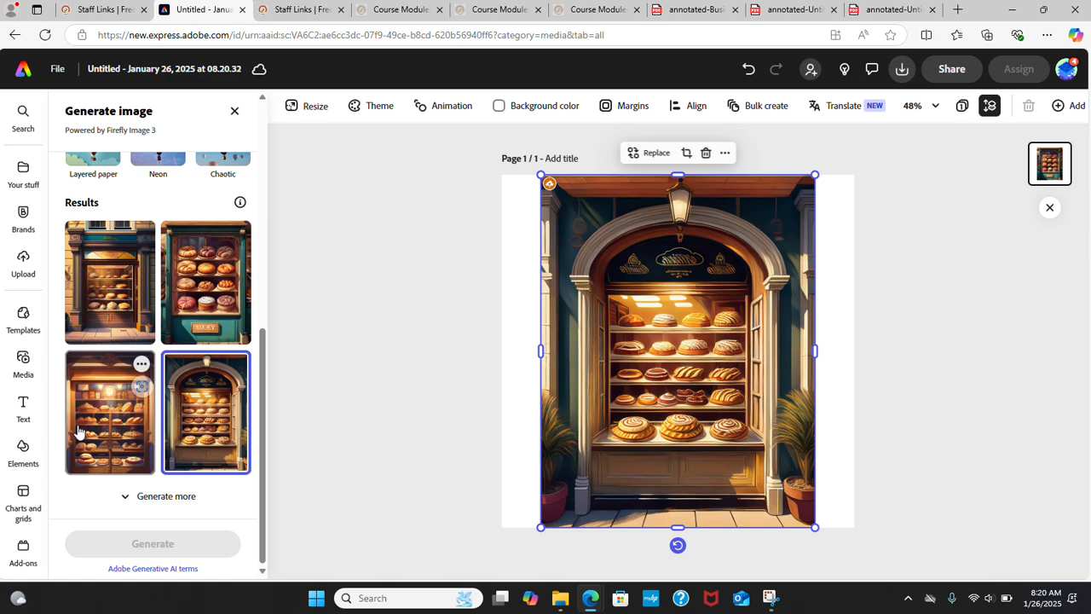
left_click(86, 273)
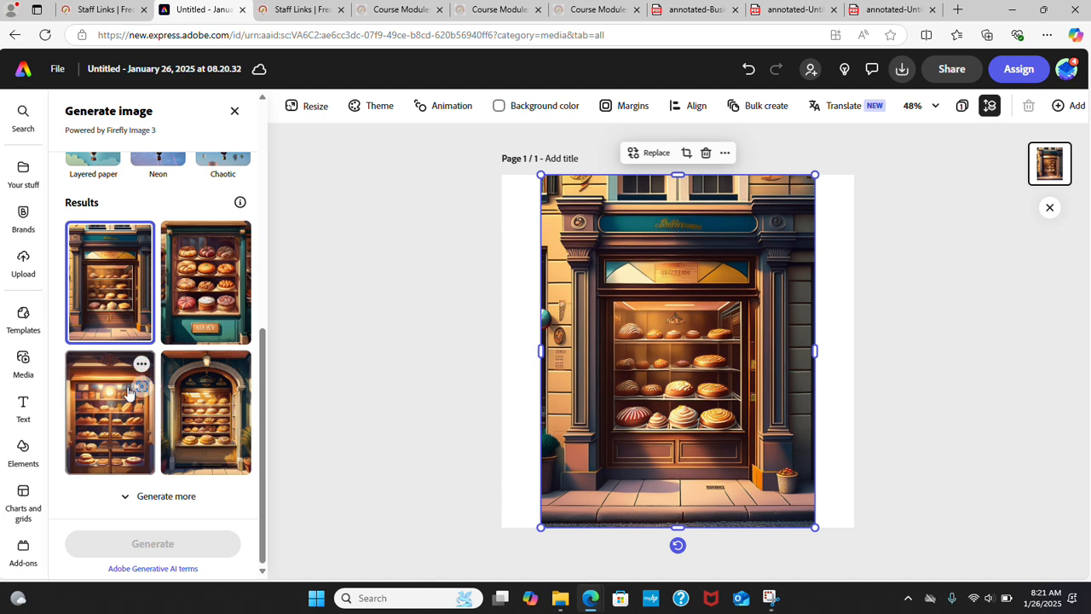
left_click(89, 383)
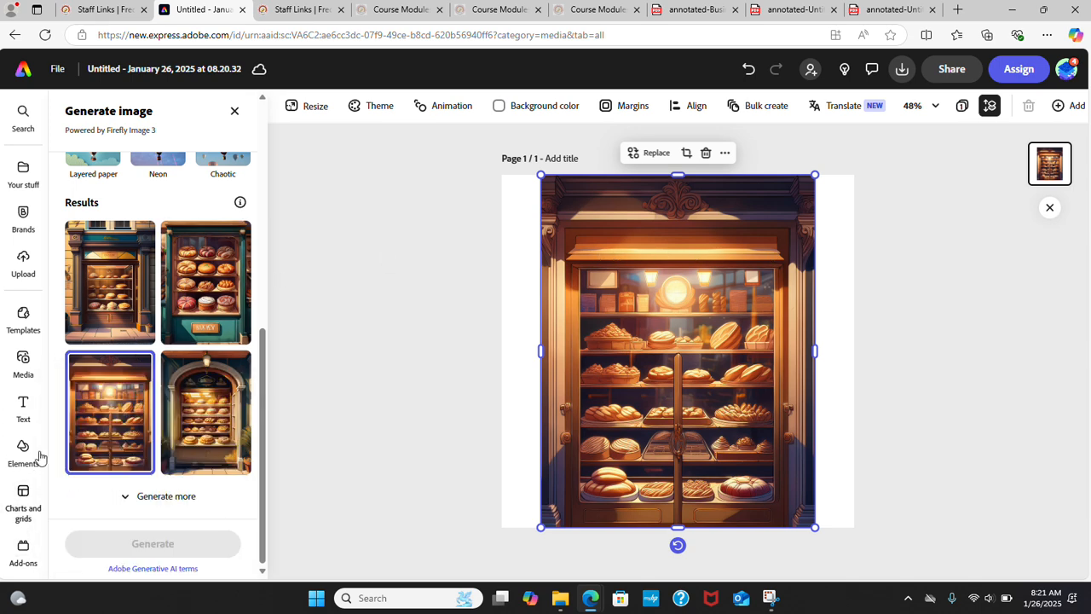
Add a new text box and move it up to the sign area above the bakery doors.
mouse_move(20, 402)
left_click(22, 407)
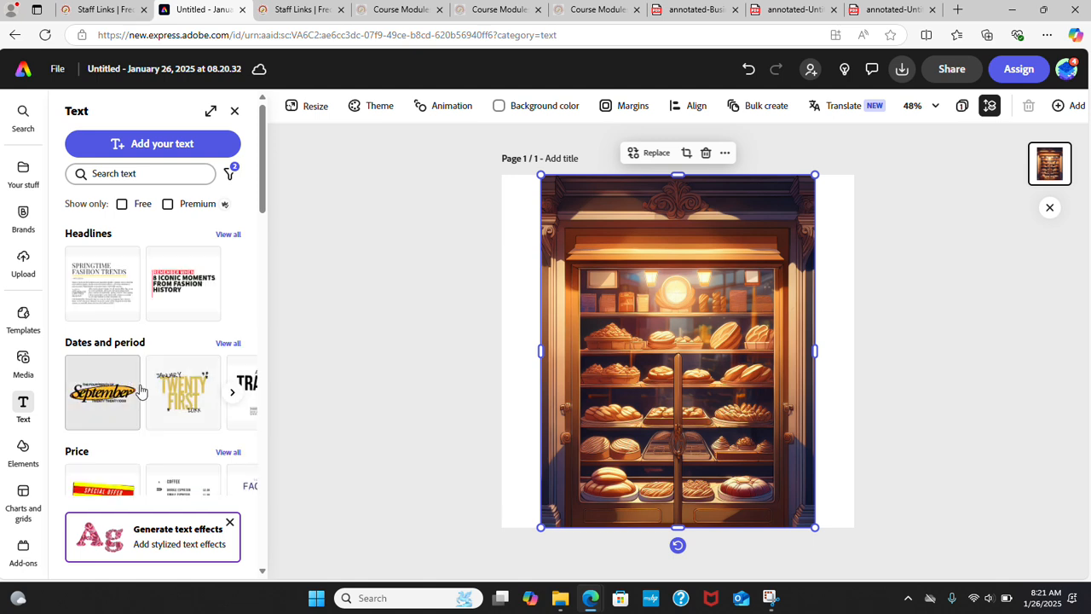
left_click(146, 143)
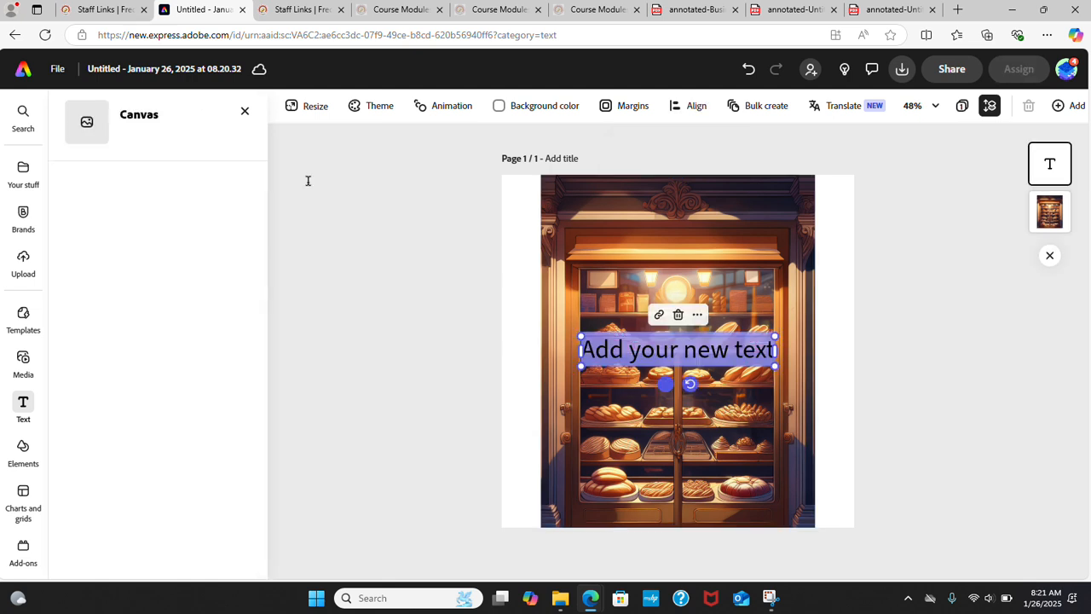
left_click(655, 357)
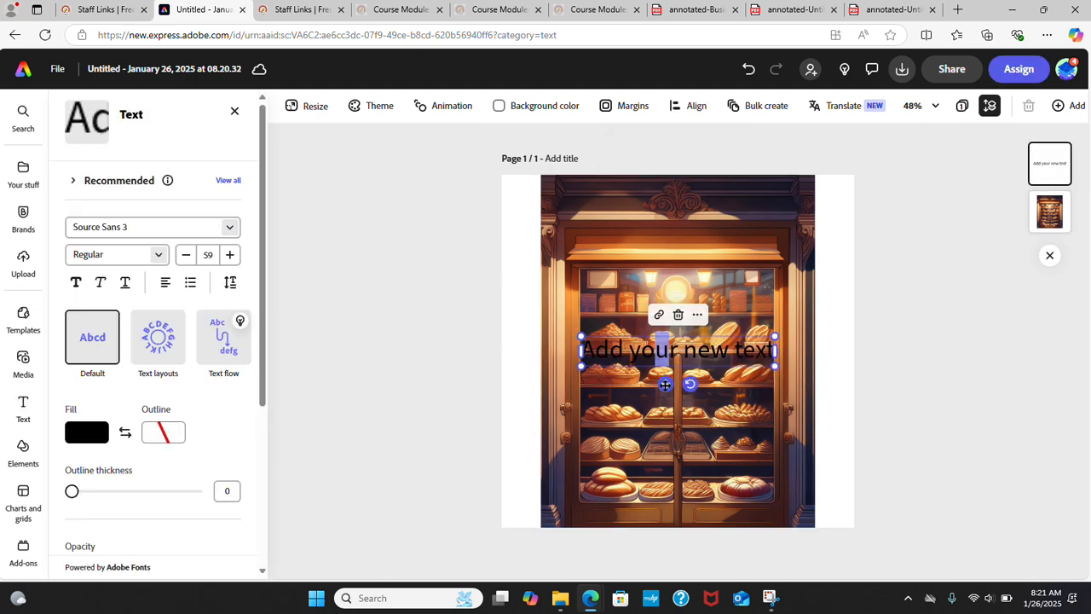
left_click_drag(665, 385, 665, 271)
Replace the placeholder text on the storefront sign with "Jones Bakery".
double_click(644, 247)
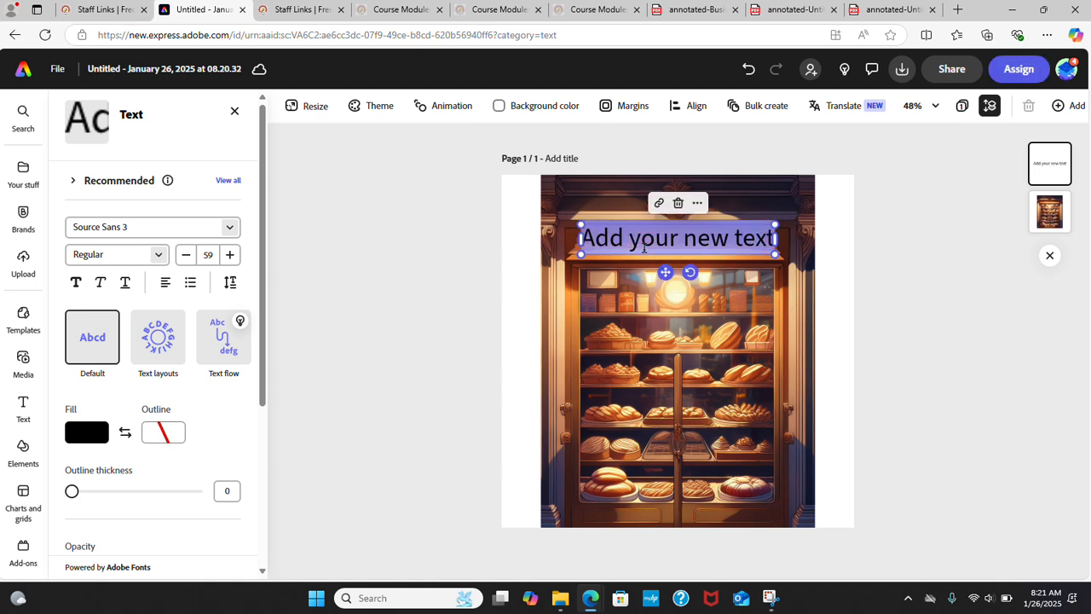
type("J")
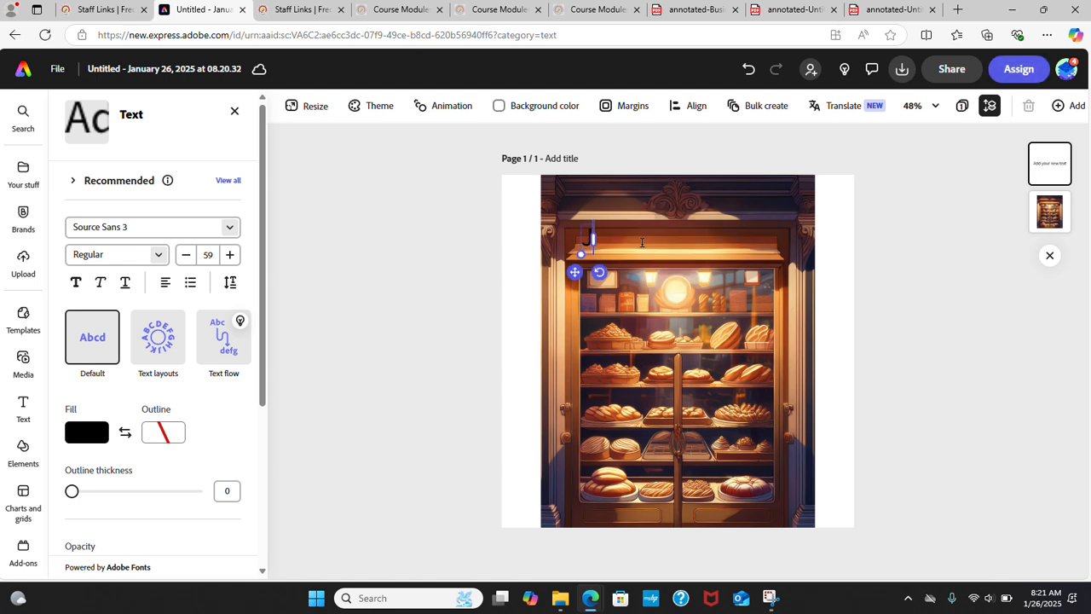
type("ones Bakery")
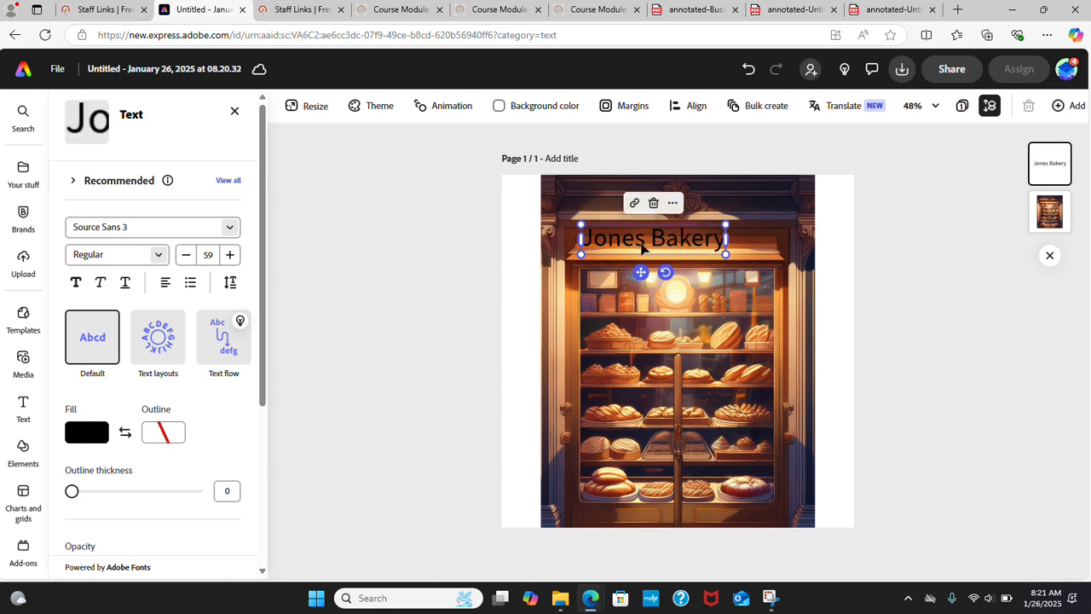
Set the fill of the whole "Jones Bakery" text to the custom dark red #A31818.
triple_click(615, 240)
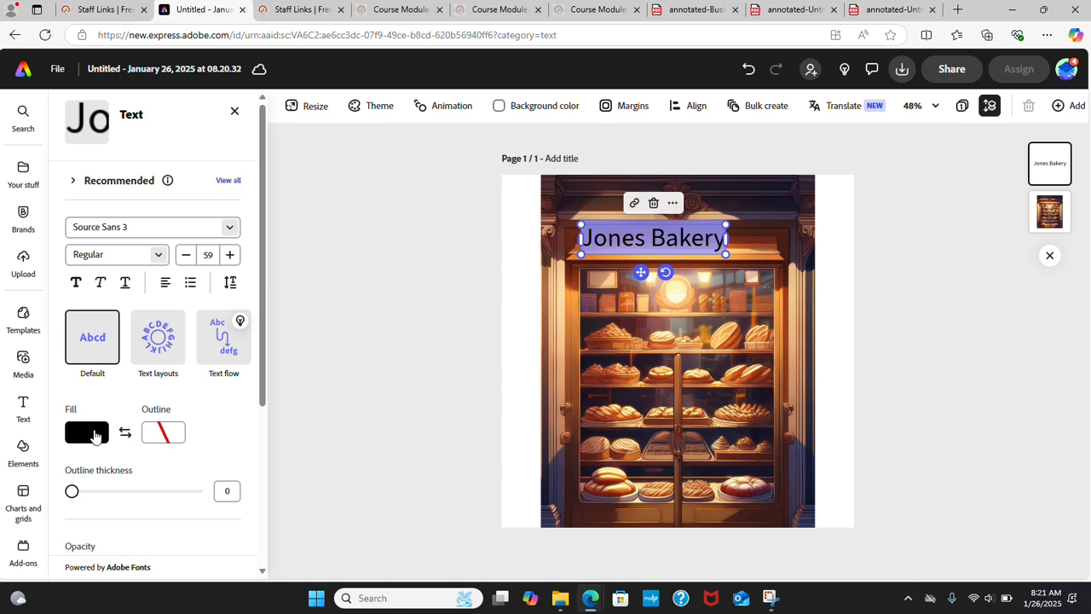
left_click(96, 435)
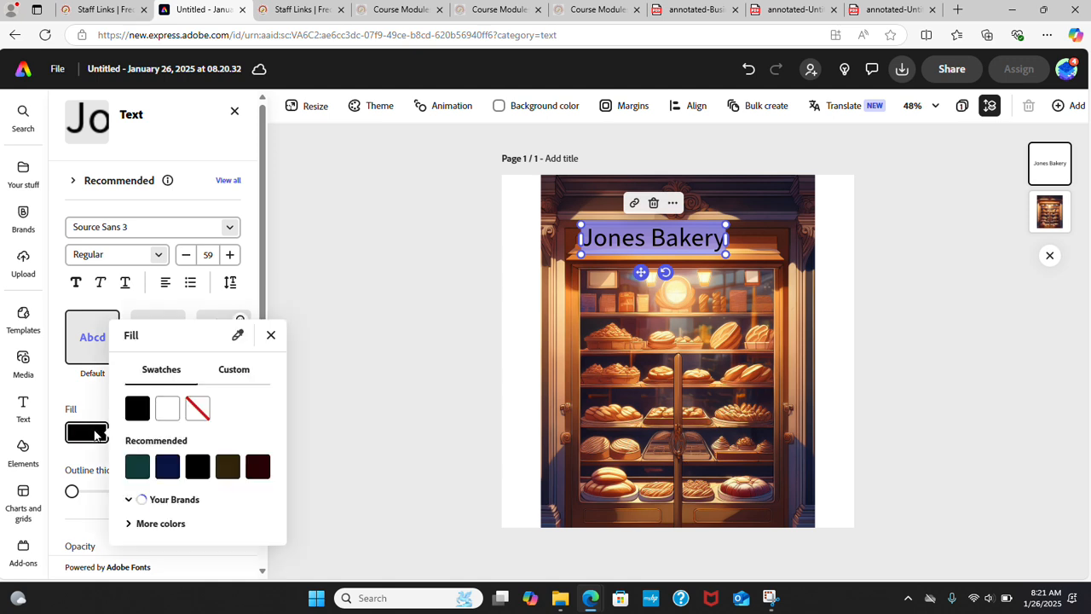
left_click(234, 369)
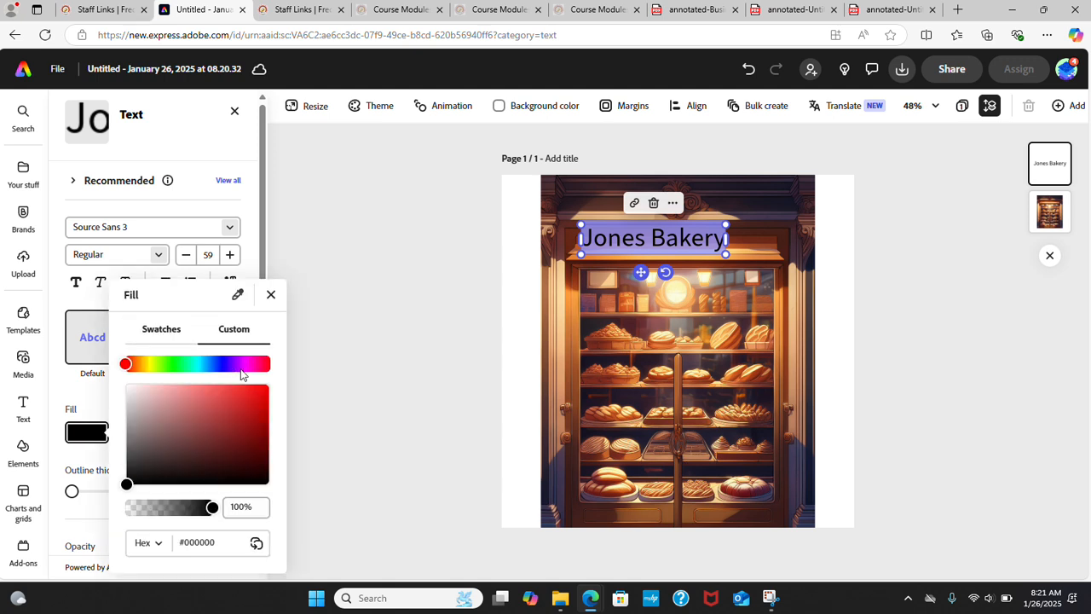
left_click_drag(241, 432, 159, 418)
left_click(250, 423)
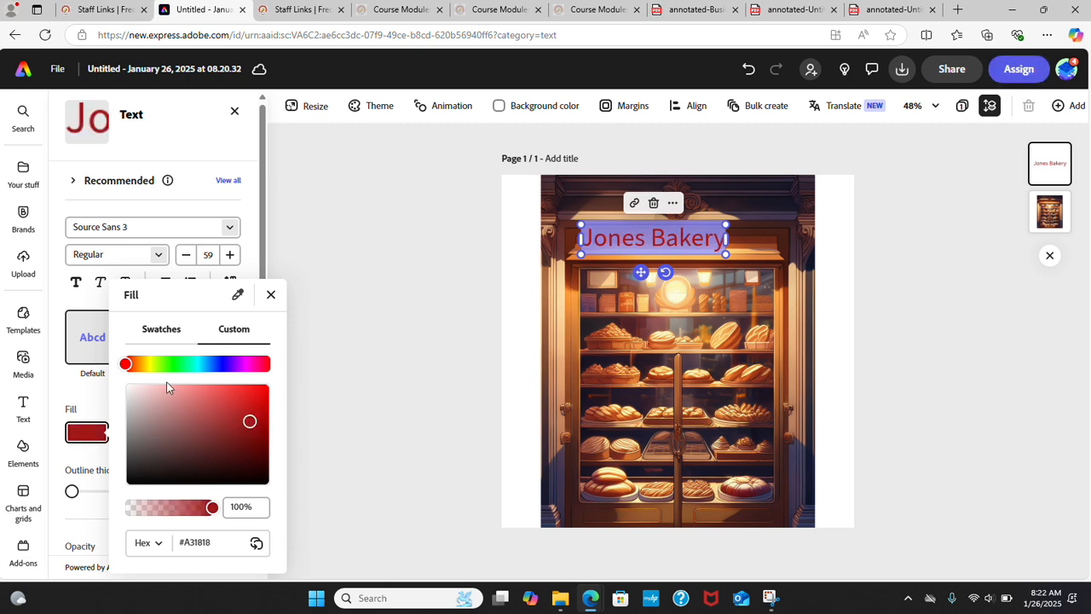
left_click(86, 406)
scroll(153, 390, "down", 3)
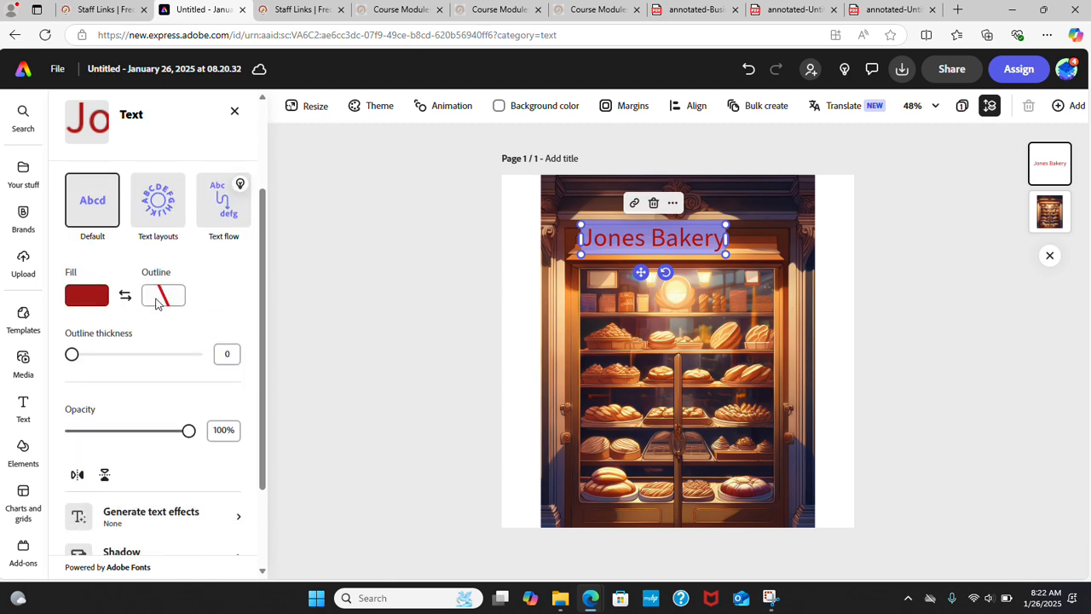
left_click(161, 298)
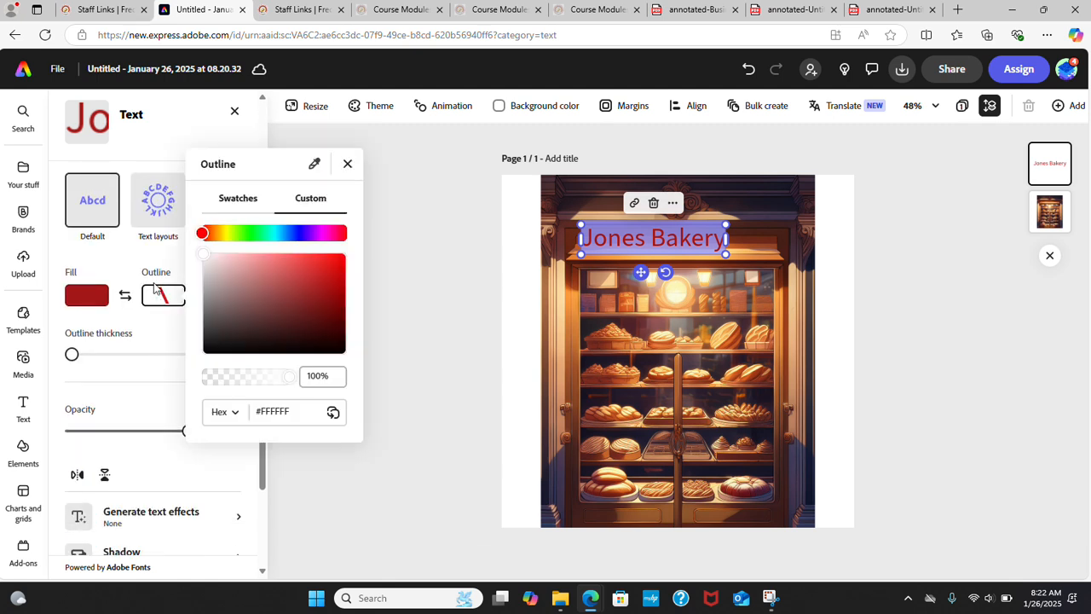
left_click(125, 393)
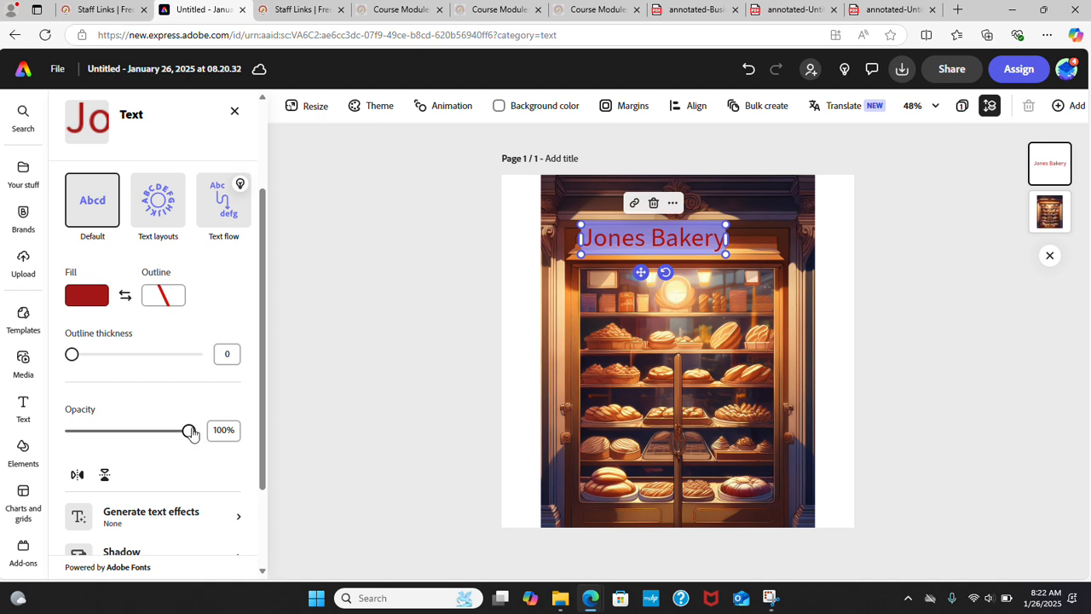
left_click_drag(188, 430, 210, 426)
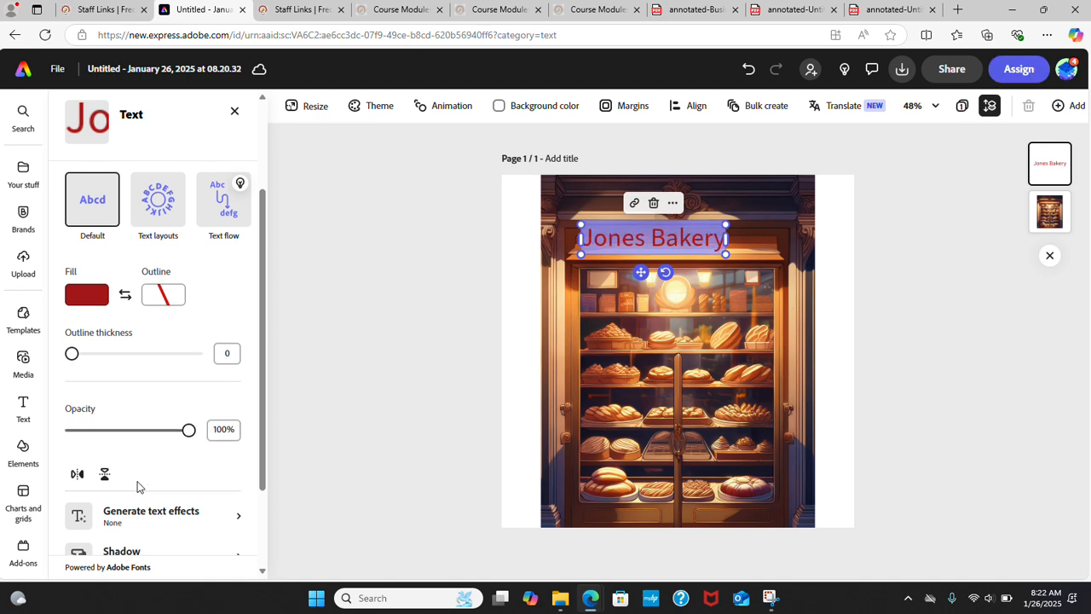
Apply the Lift shadow to the "Jones Bakery" text with the custom shadow color #D9C7C7.
scroll(137, 477, "down", 2)
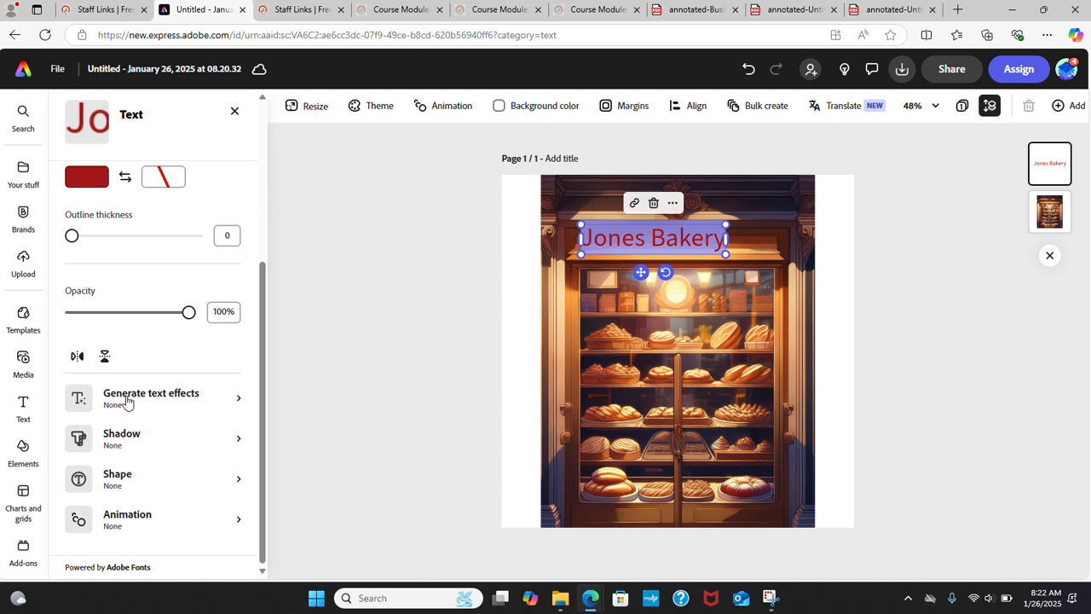
left_click(124, 437)
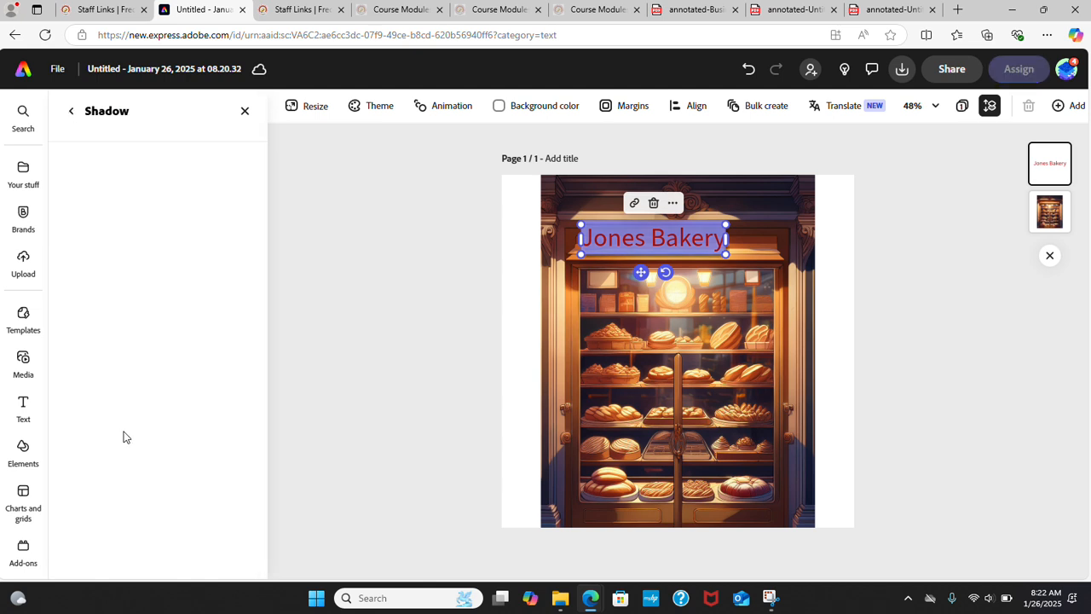
left_click(87, 271)
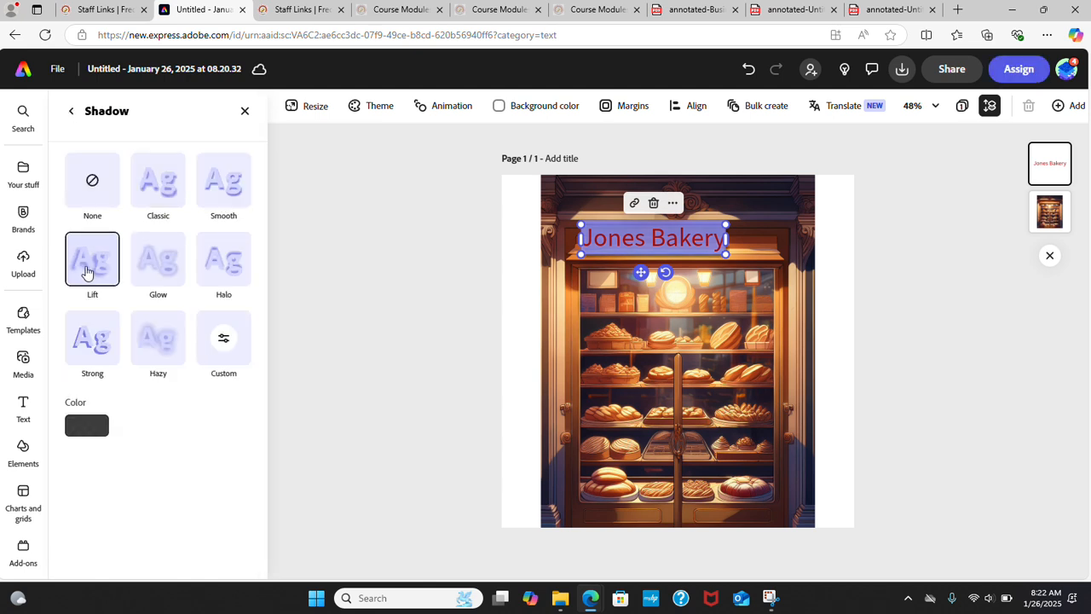
left_click(94, 425)
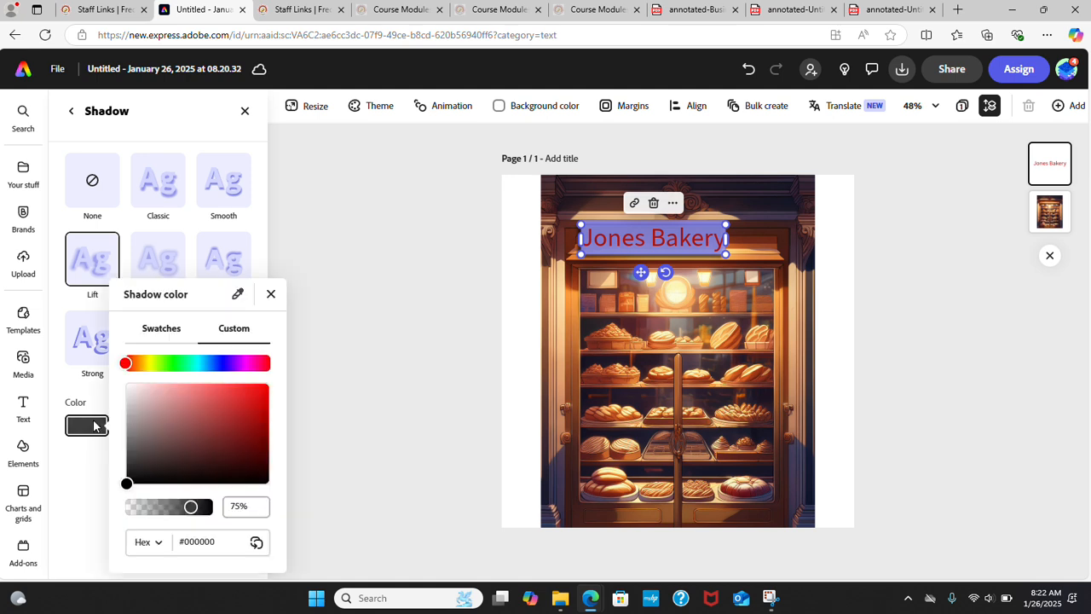
left_click(147, 398)
left_click(208, 416)
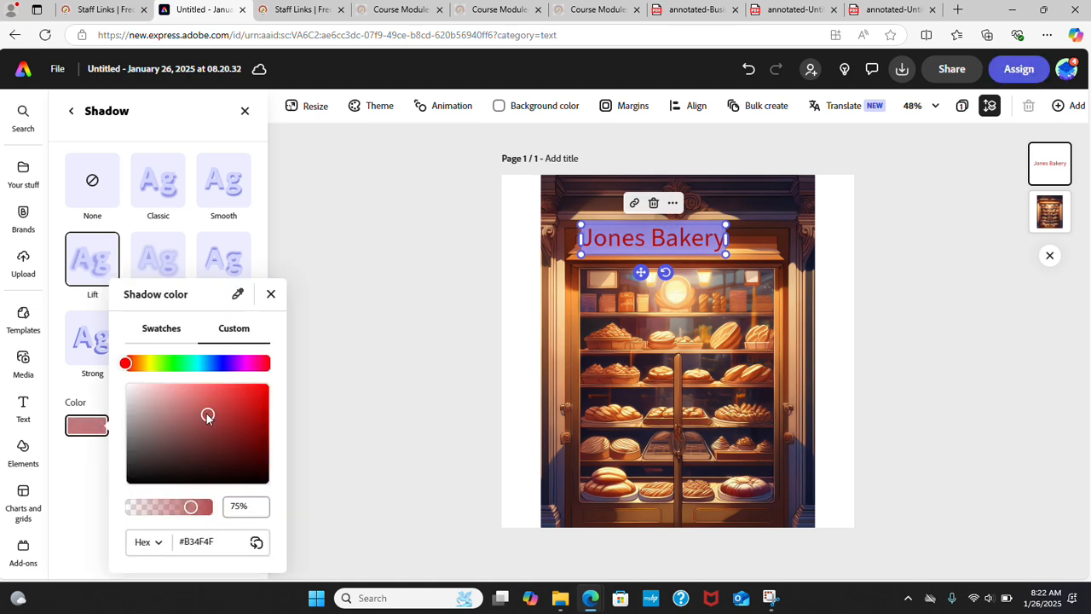
left_click(138, 400)
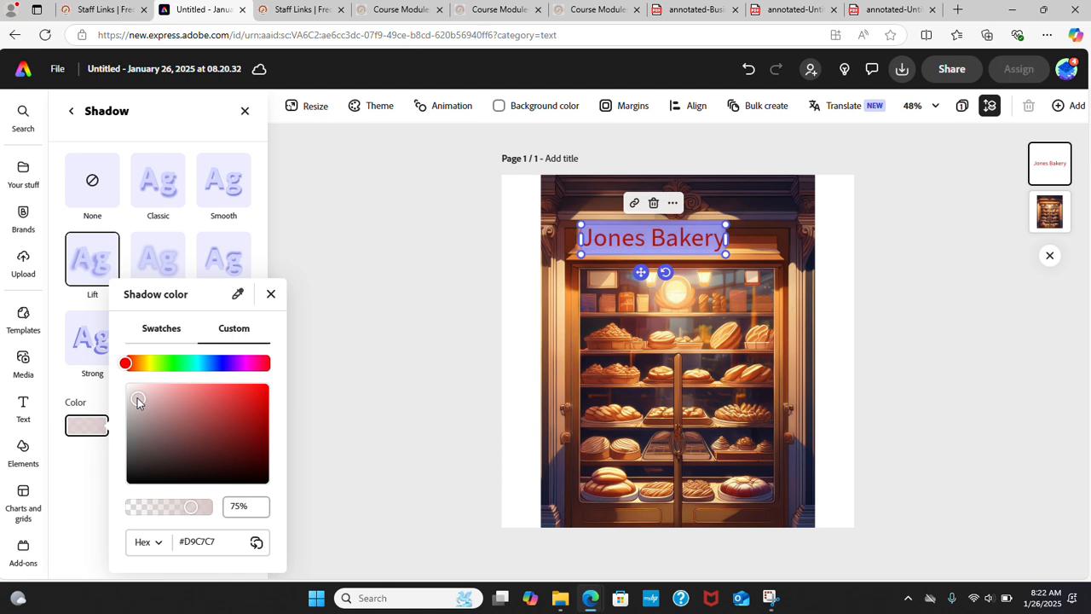
left_click(314, 293)
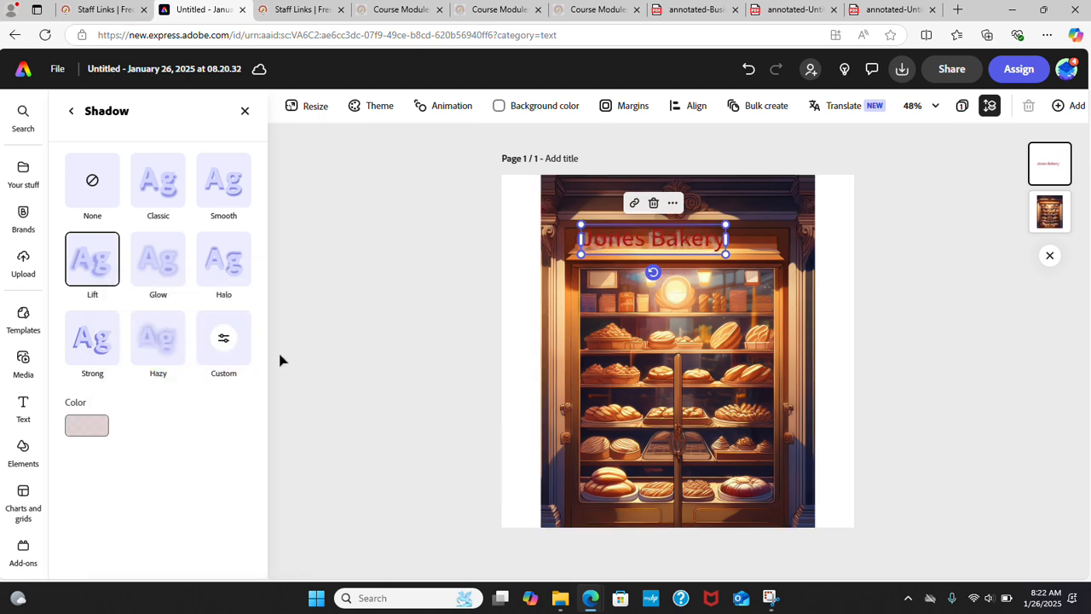
left_click(245, 111)
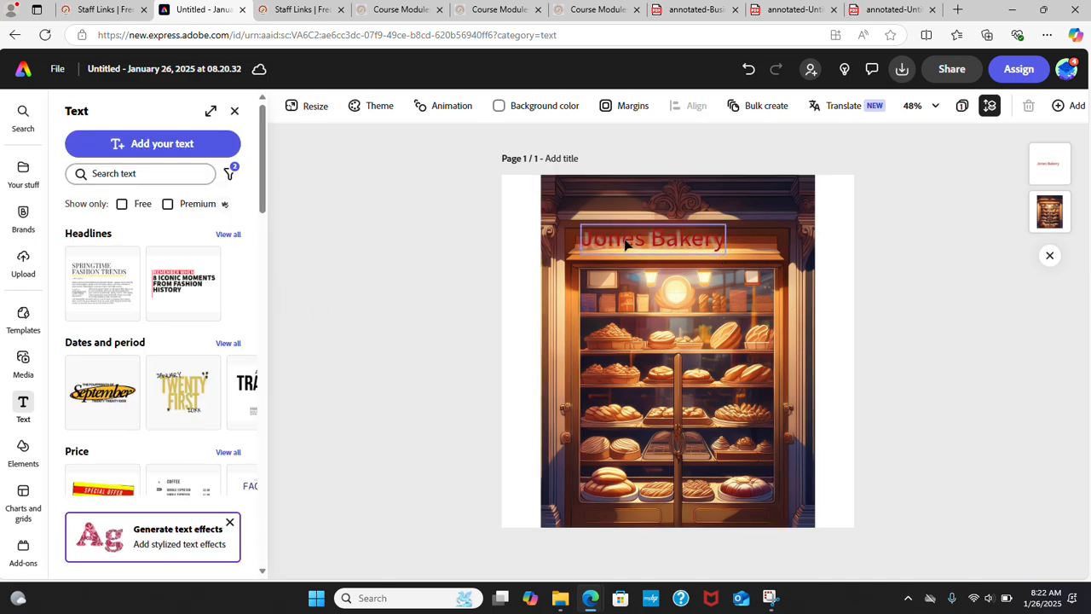
Set the fill of the "Jones Bakery" sign text to the custom pale pink #F2E1E1.
left_click(625, 245)
left_click(623, 242)
left_click(622, 240)
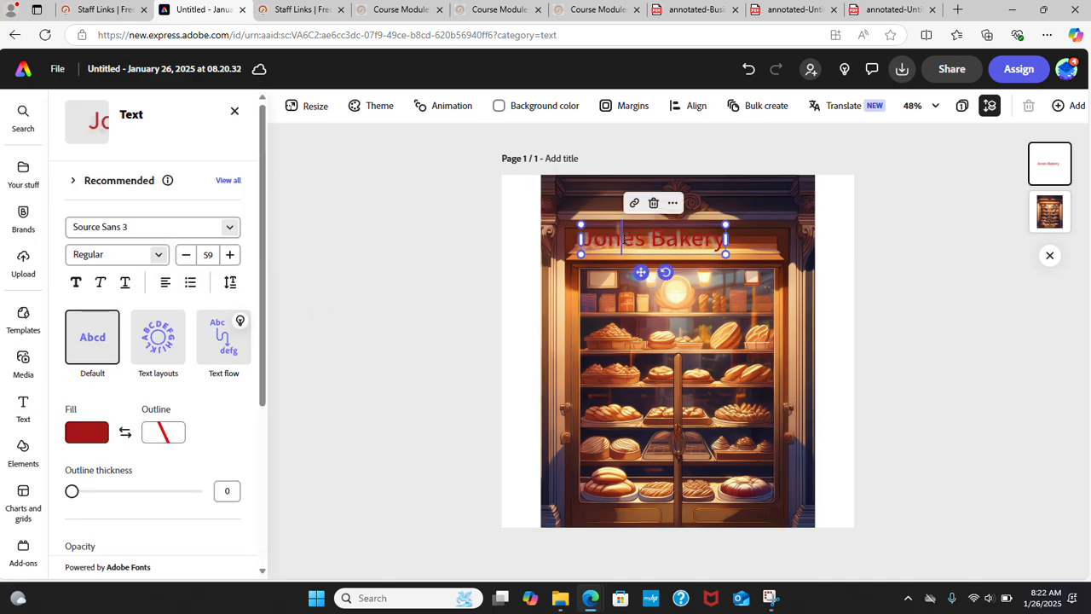
left_click(80, 436)
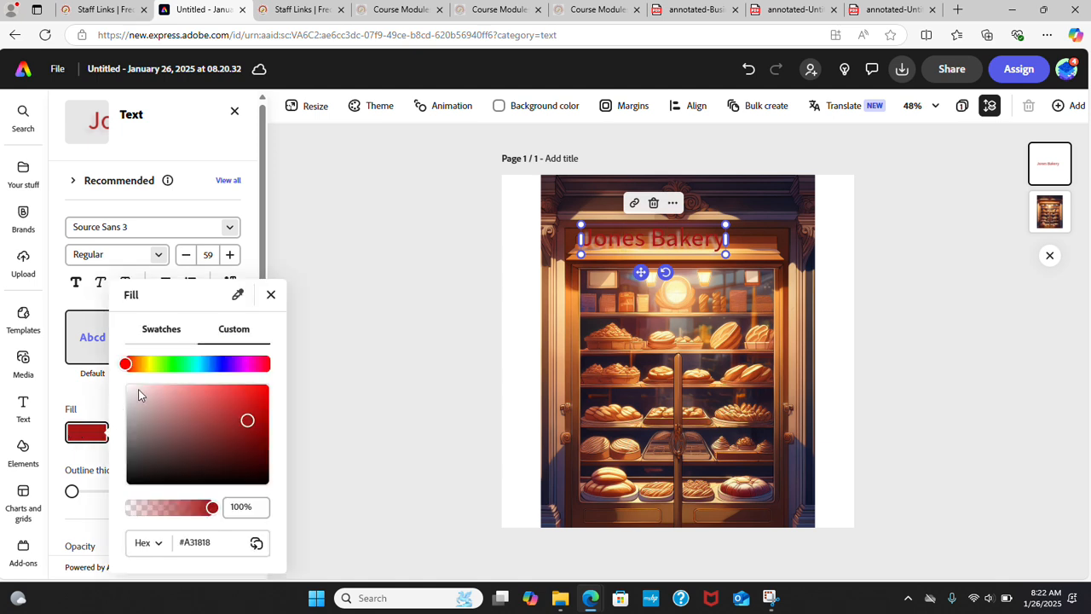
left_click(136, 390)
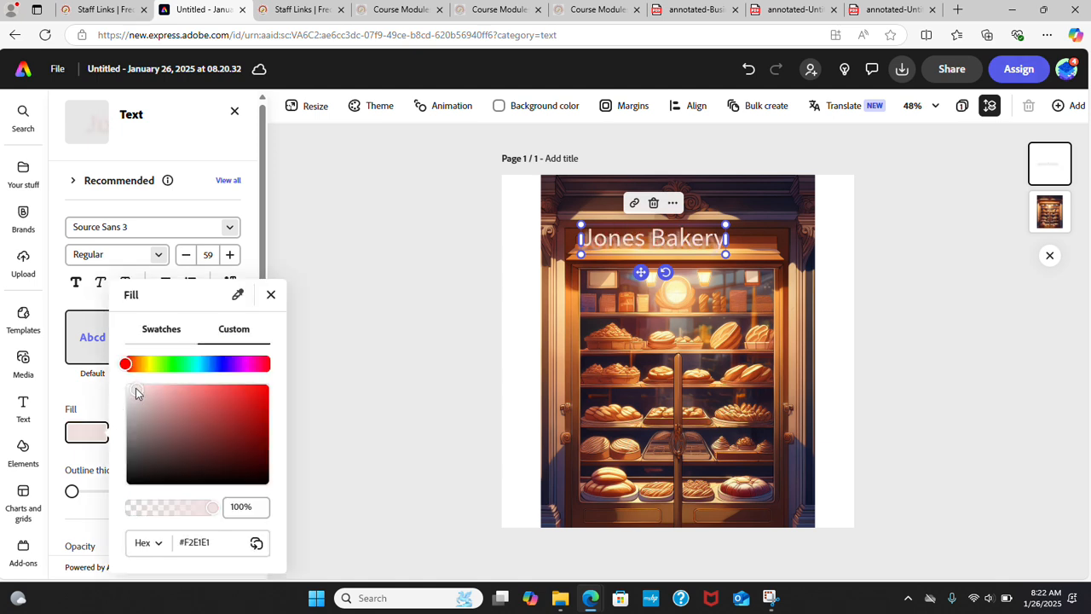
left_click(357, 375)
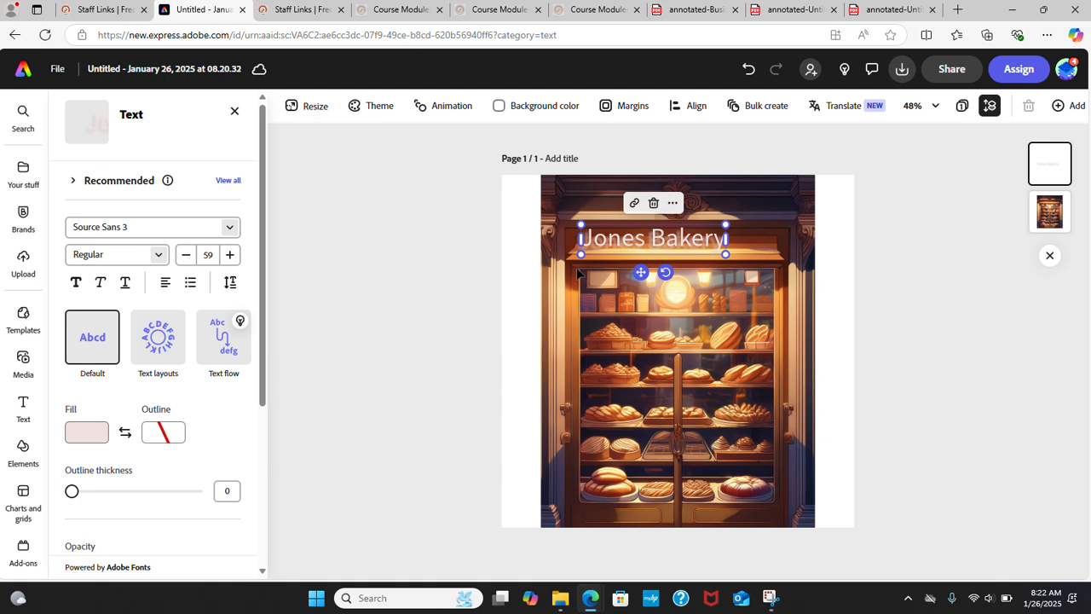
Give the whole "Jones Bakery" text an outline in the custom teal #539189.
left_click_drag(581, 239, 725, 239)
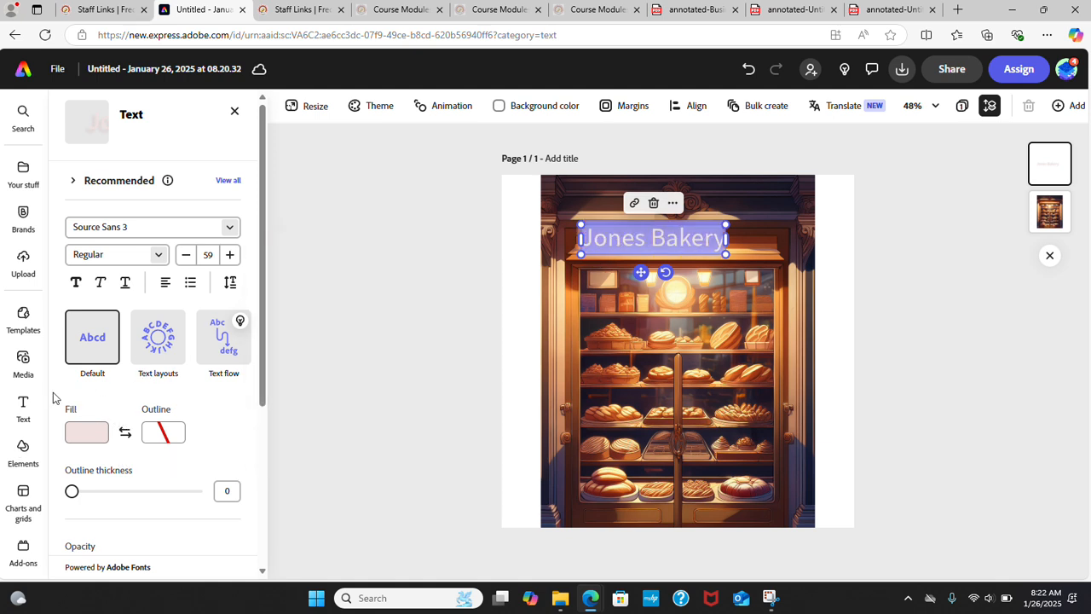
scroll(52, 397, "down", 3)
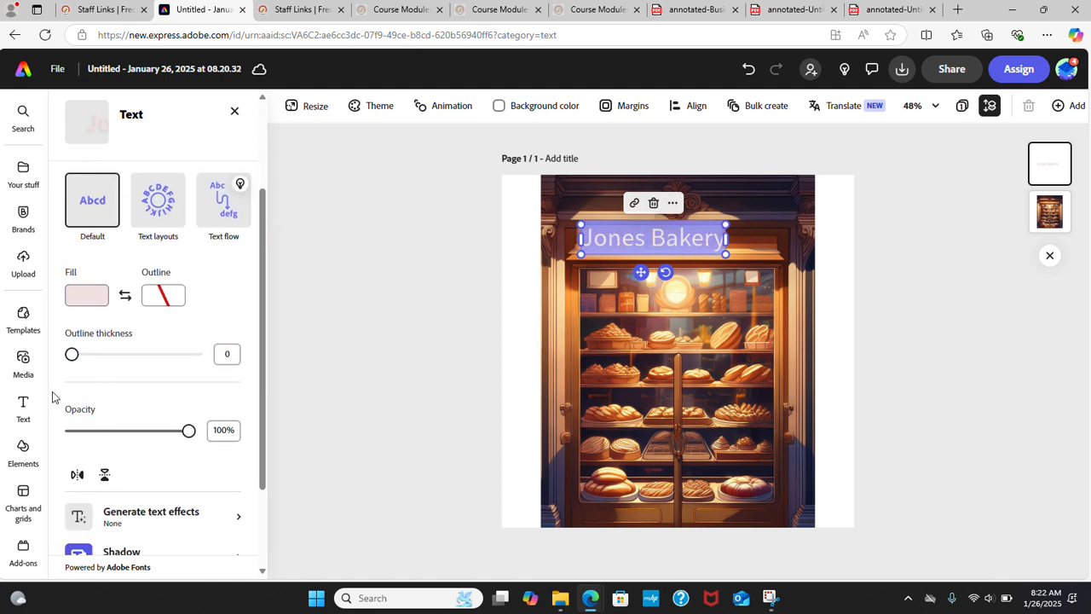
left_click(162, 305)
left_click(253, 235)
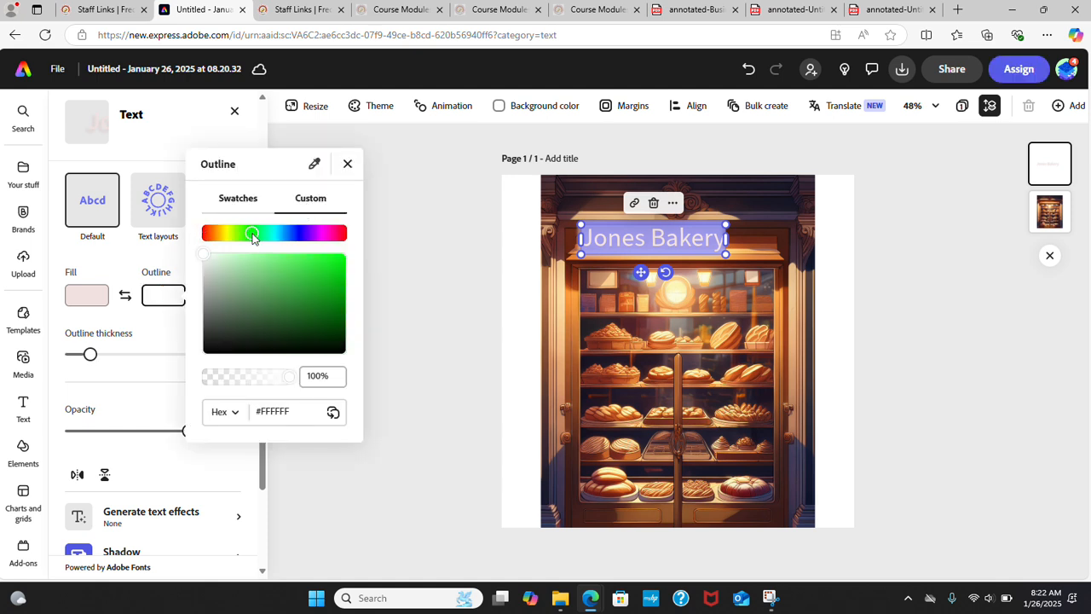
left_click_drag(252, 235, 271, 234)
left_click(265, 297)
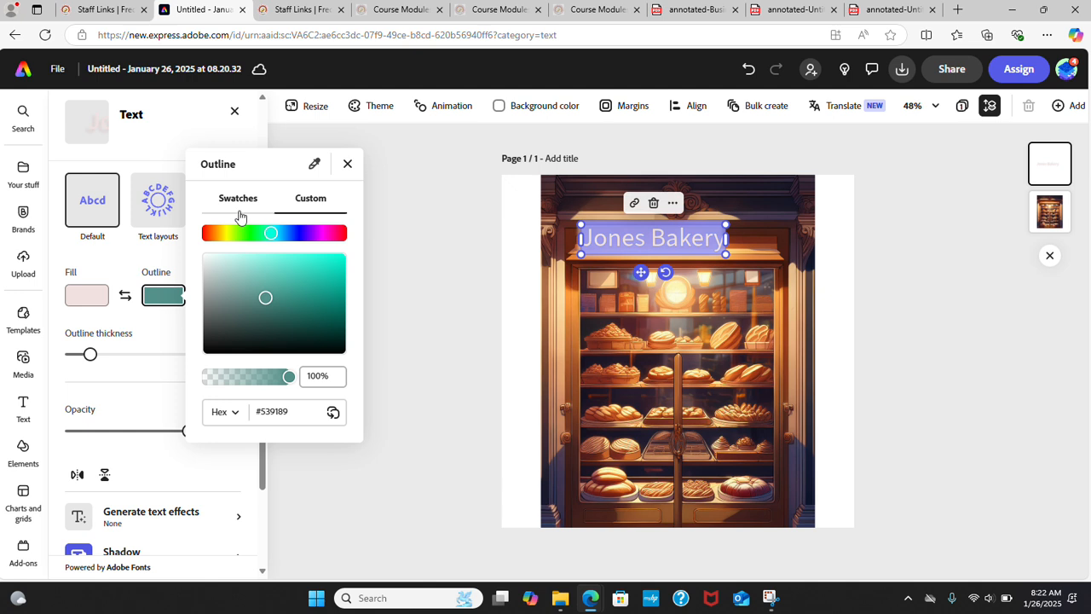
left_click(348, 164)
left_click(409, 415)
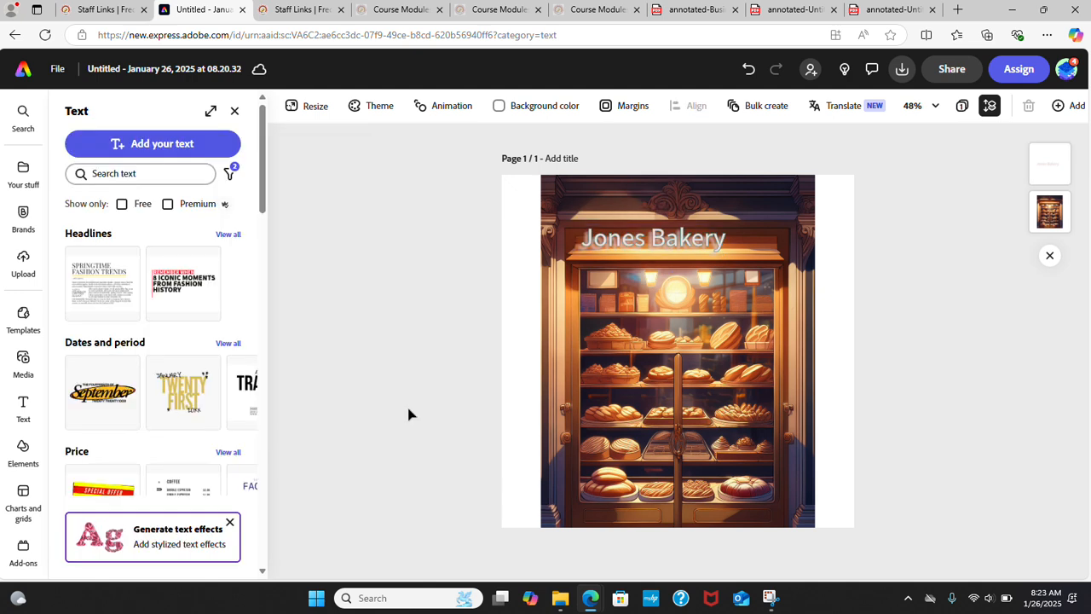
Set the outline thickness of the "Jones Bakery" text to 82 and widen its text box across the sign.
left_click(630, 243)
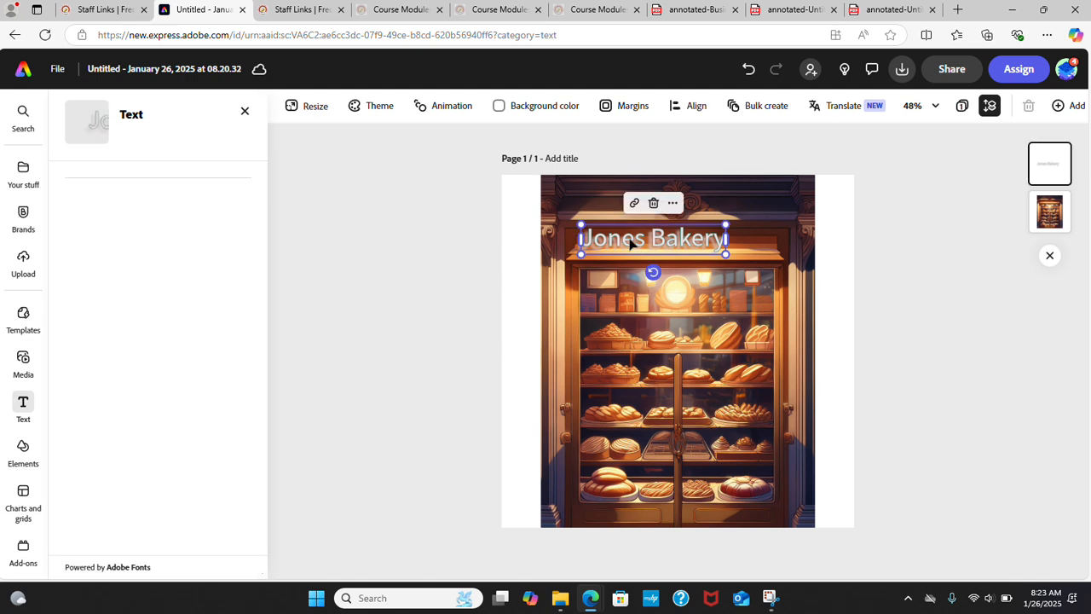
double_click(624, 236)
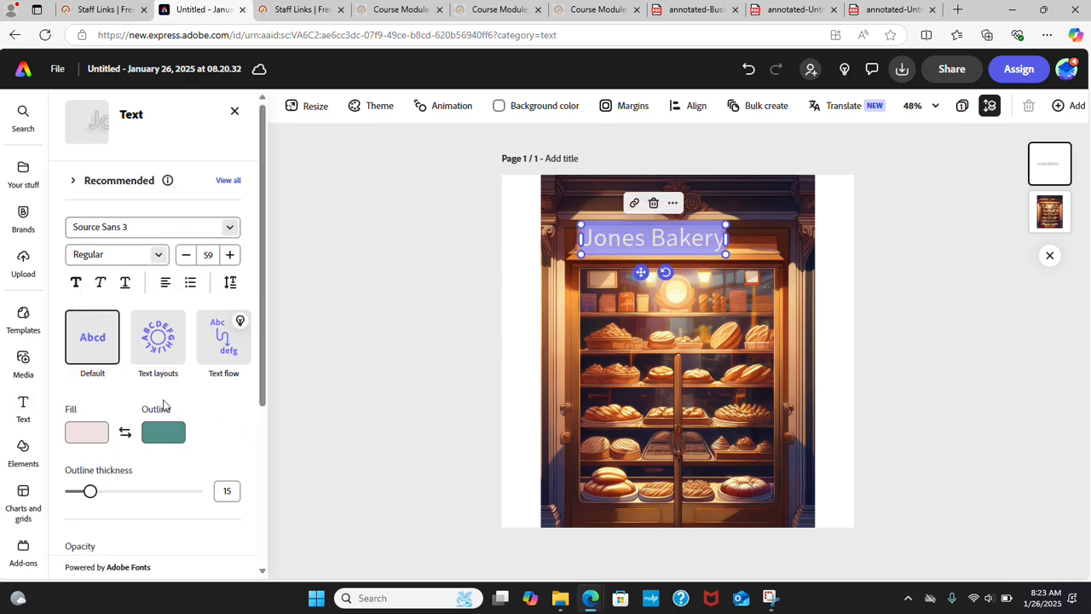
scroll(163, 406, "down", 3)
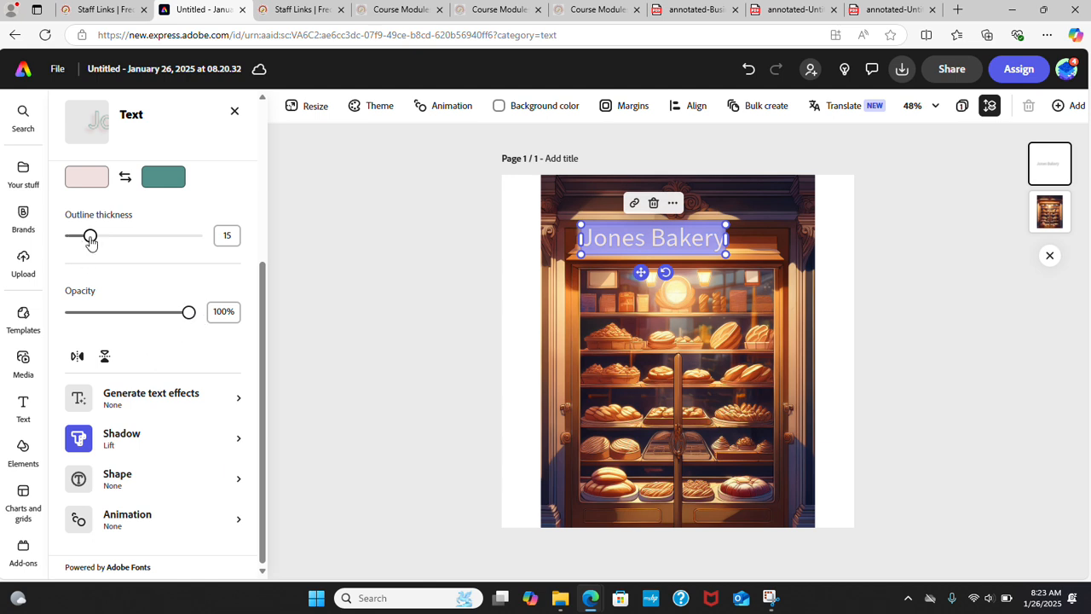
left_click_drag(90, 236, 178, 258)
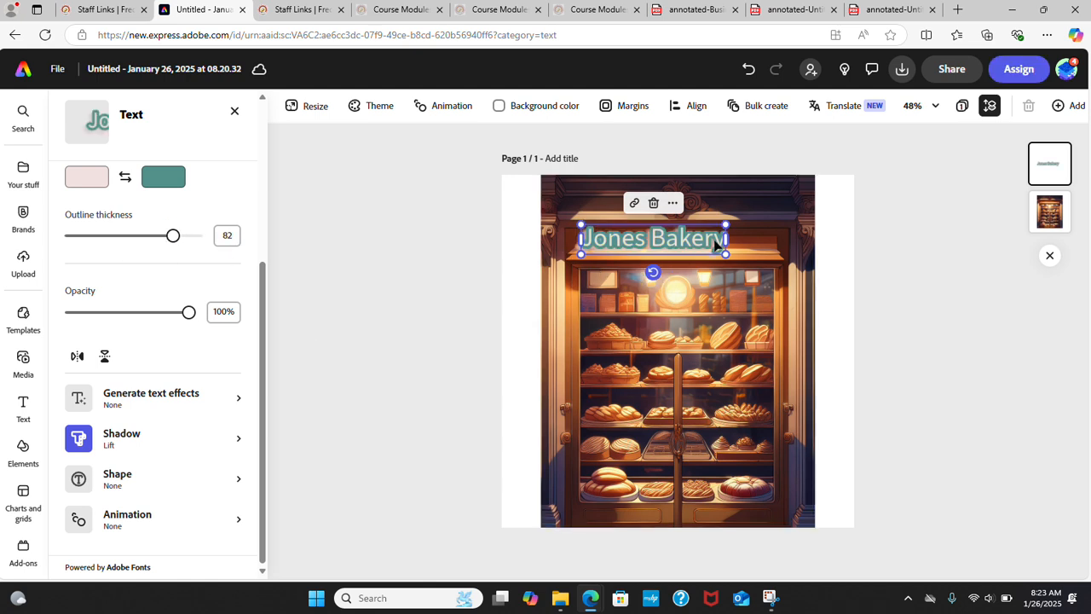
left_click_drag(725, 238, 767, 239)
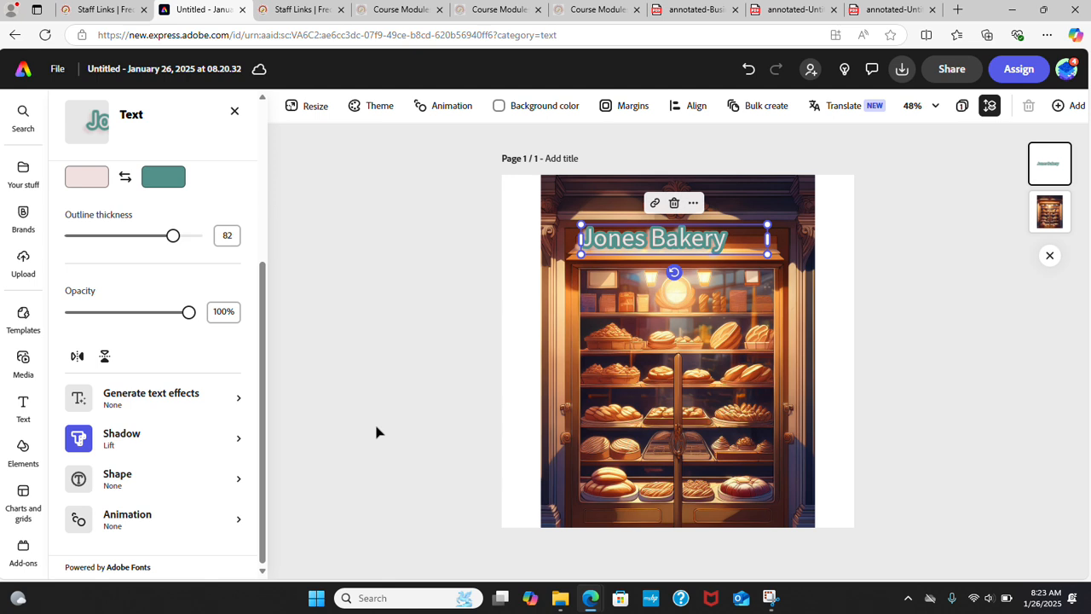
left_click(894, 284)
Set the page background color to the custom dark red #9E2828.
left_click(936, 107)
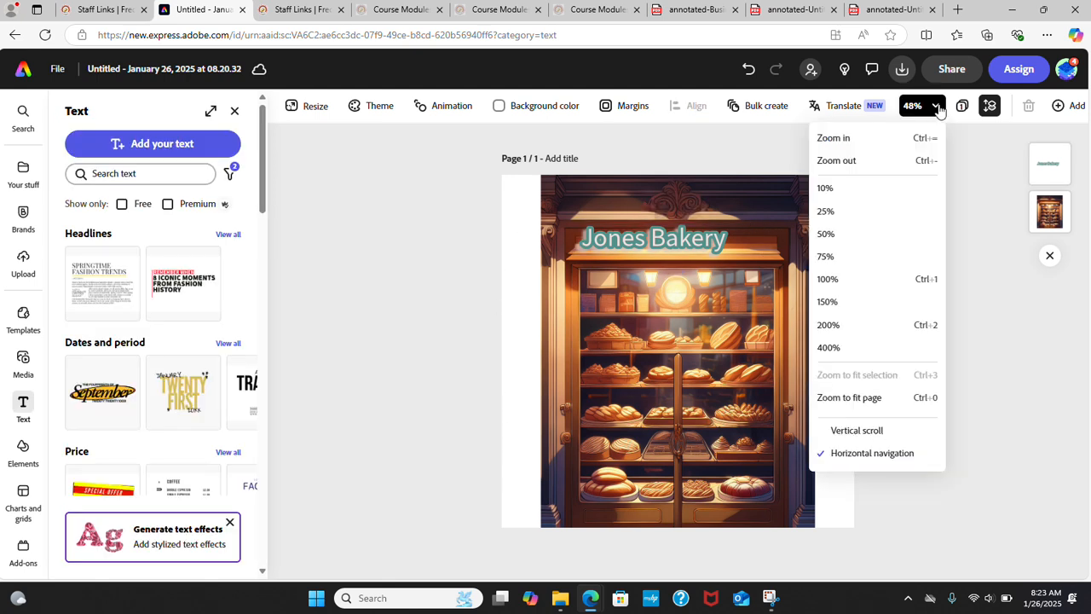
left_click(842, 287)
scroll(776, 316, "up", 1)
scroll(777, 309, "up", 1)
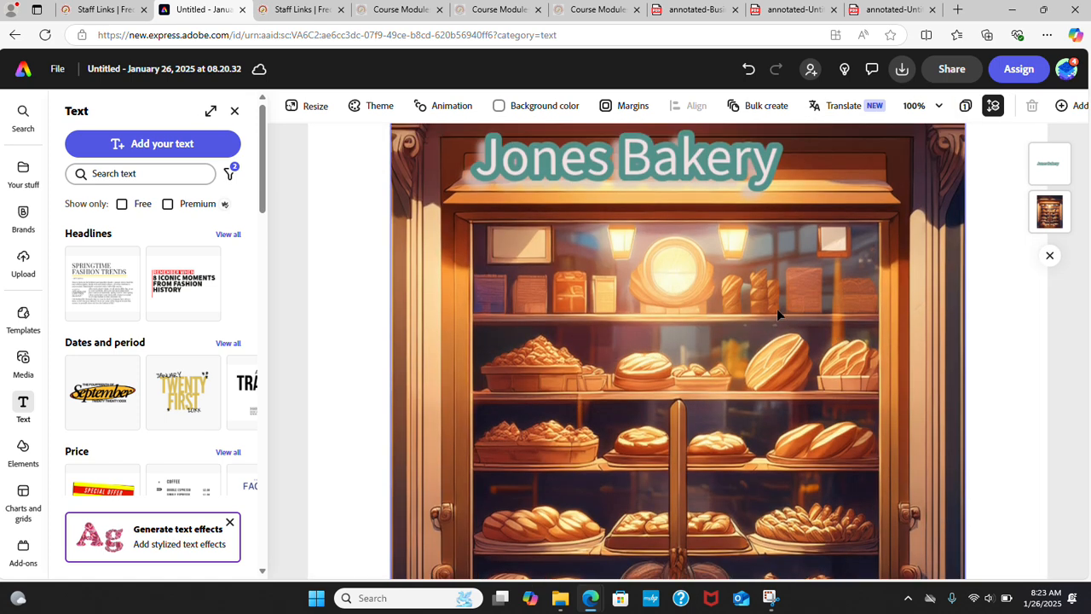
scroll(776, 314, "up", 3)
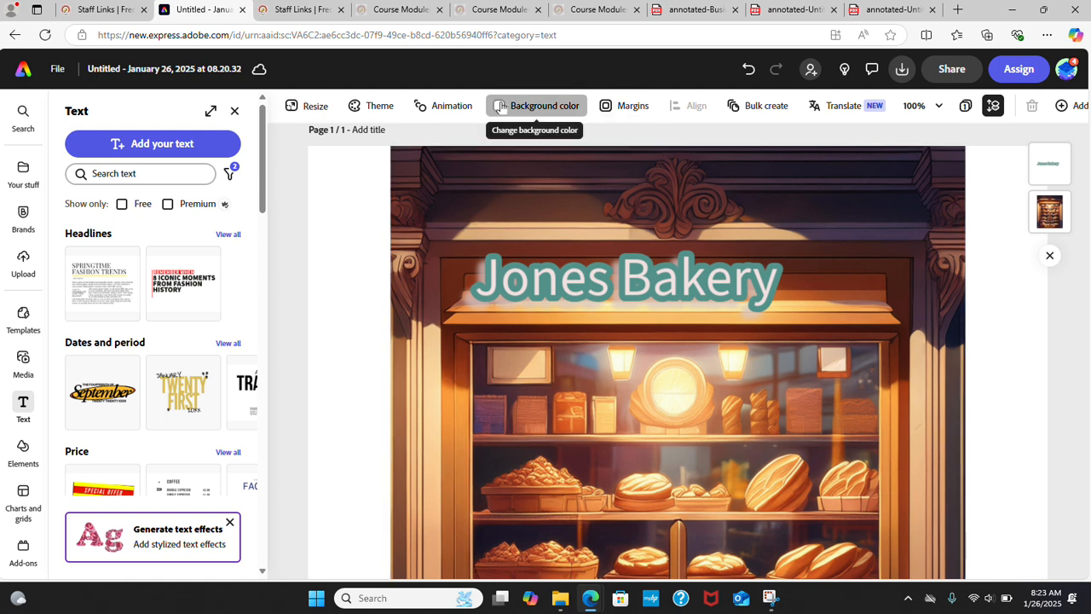
left_click(500, 106)
left_click(611, 266)
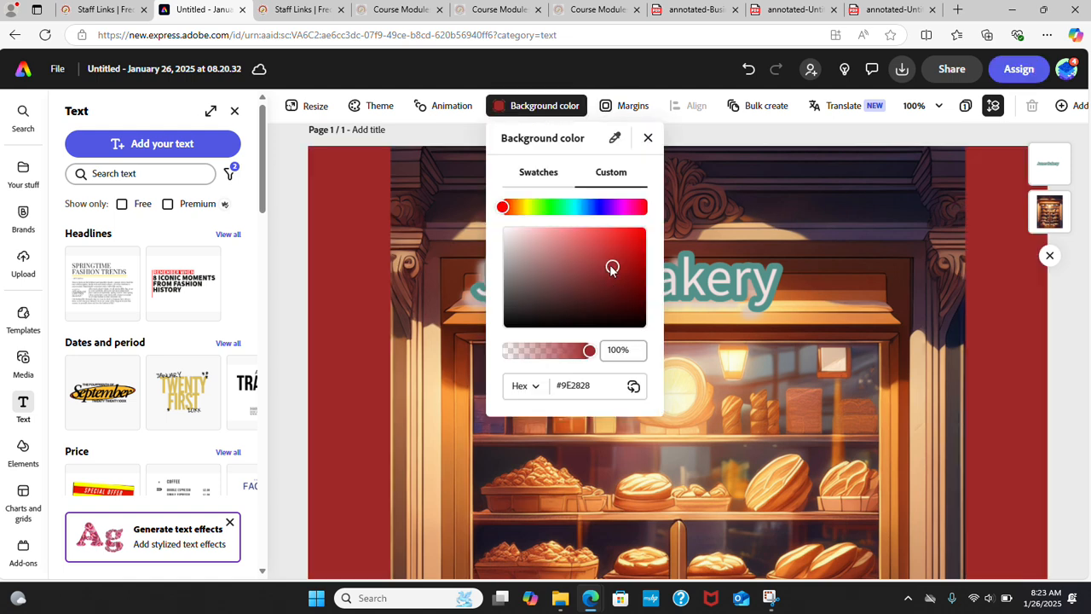
left_click(335, 267)
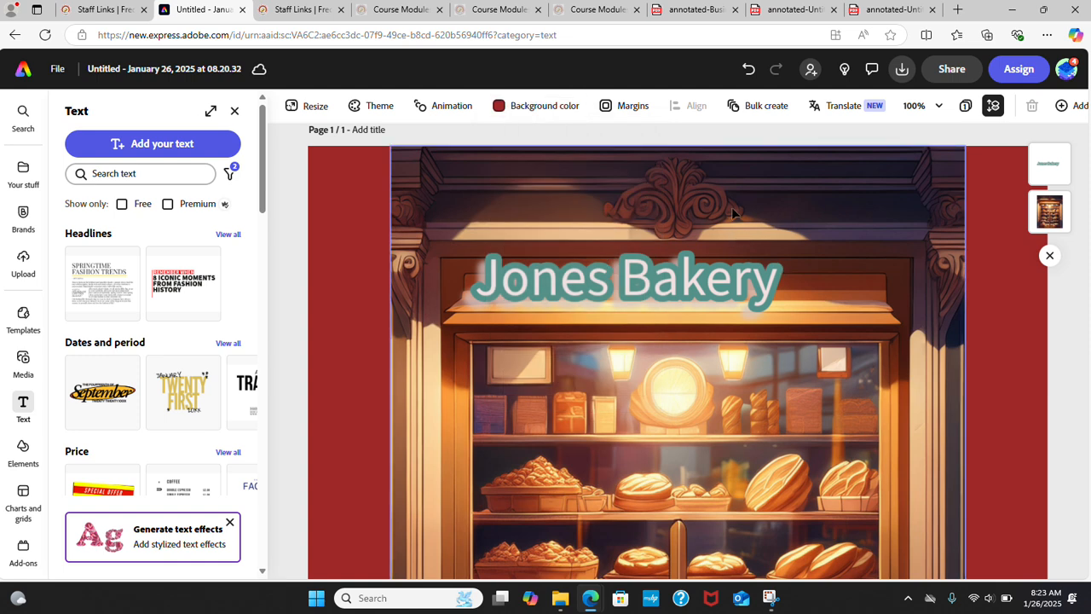
Move the "Jones Bakery" text slightly down and right on the sign, and check the page at 25% and 100%.
left_click_drag(577, 246, 590, 253)
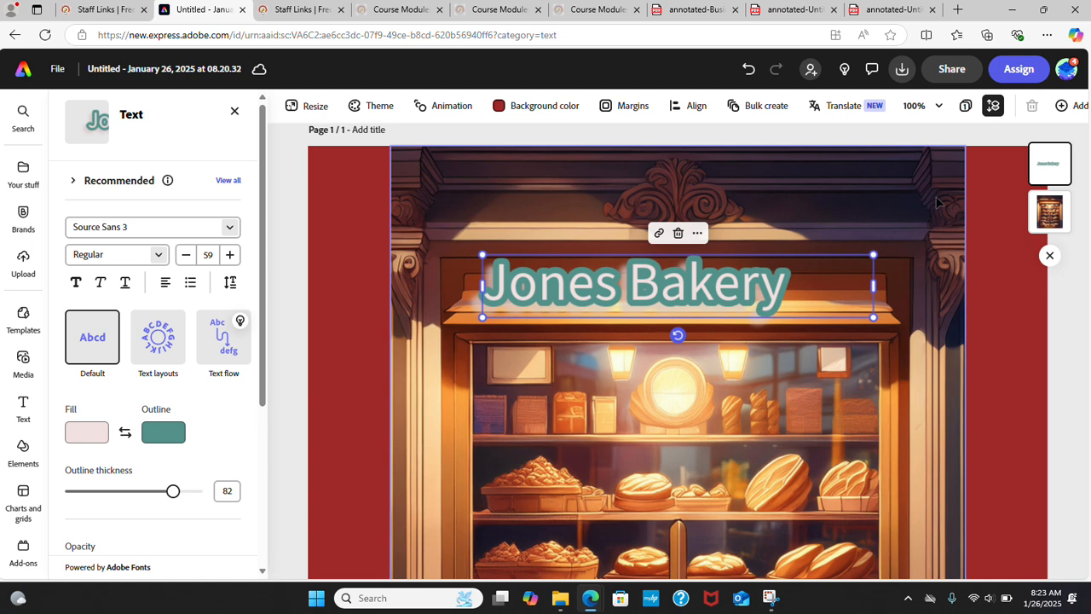
left_click(941, 108)
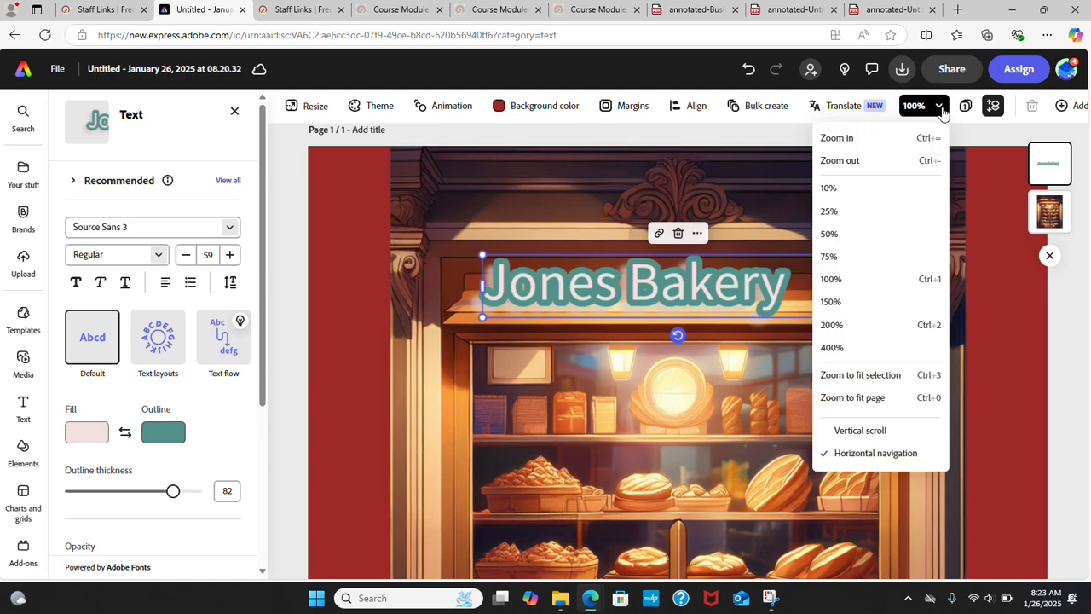
left_click(907, 218)
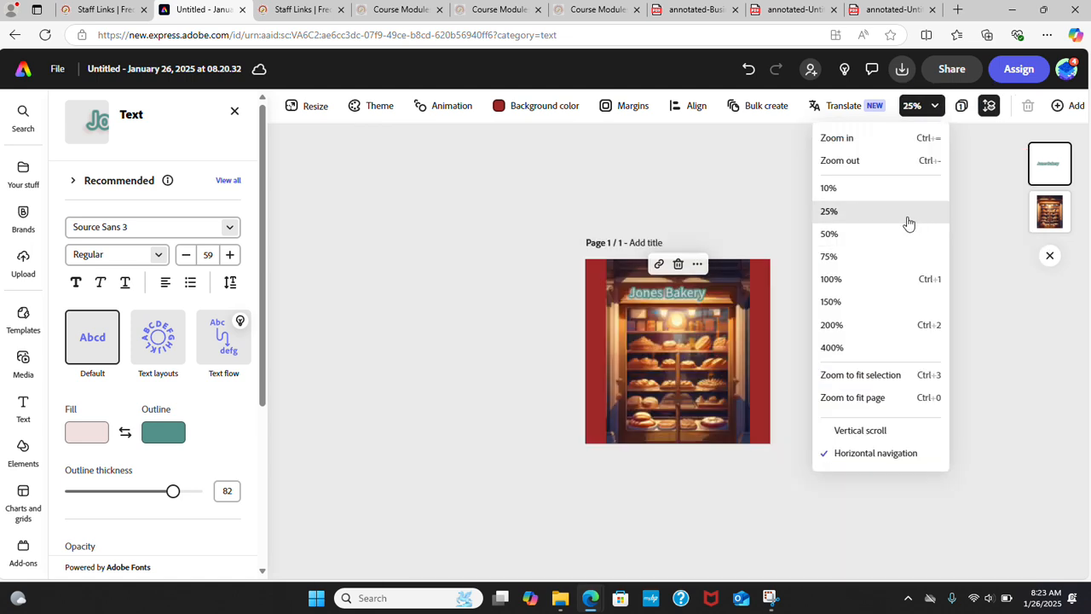
left_click(931, 106)
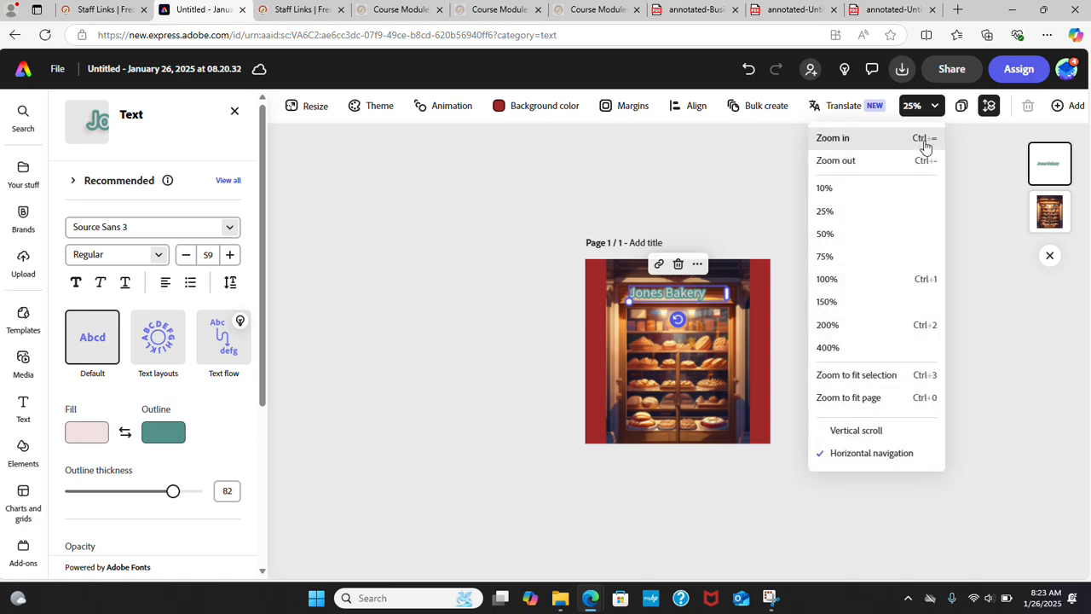
left_click(842, 283)
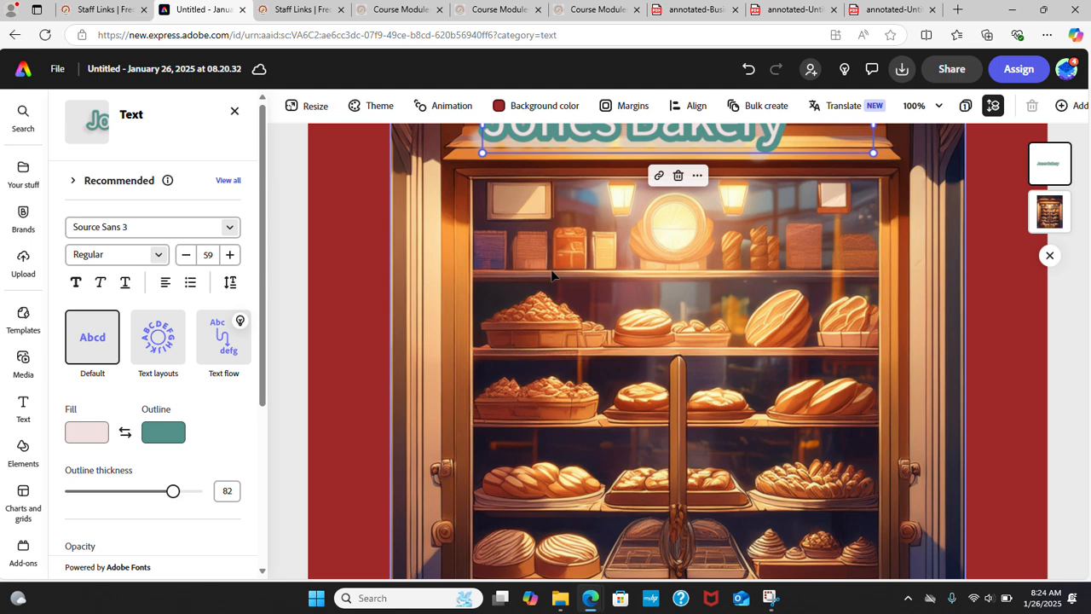
Download the storefront design as a PNG and open the downloaded Untitled.png.
left_click(901, 76)
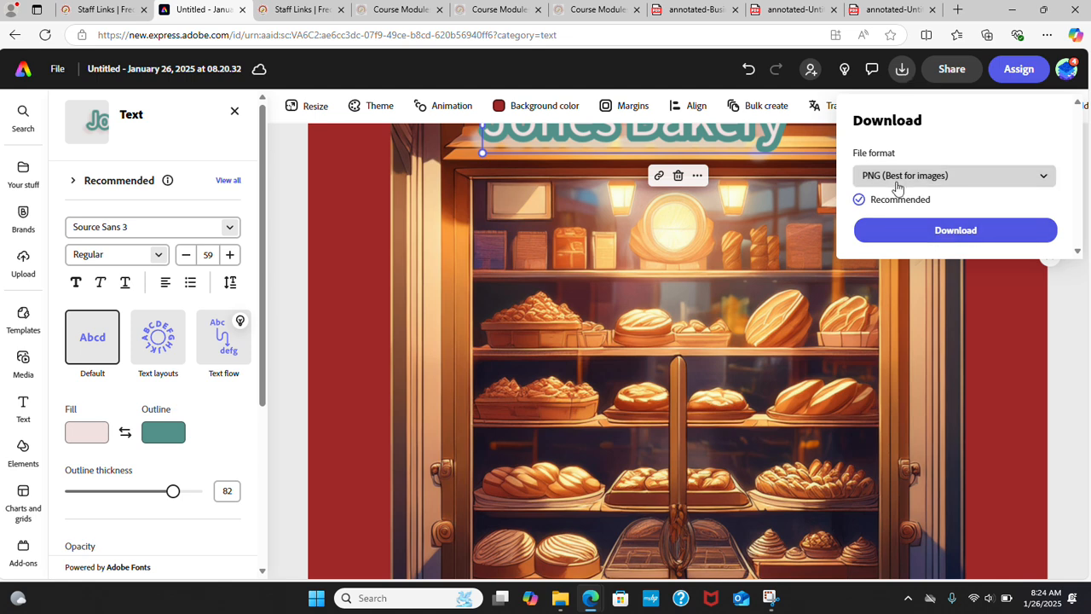
left_click(896, 228)
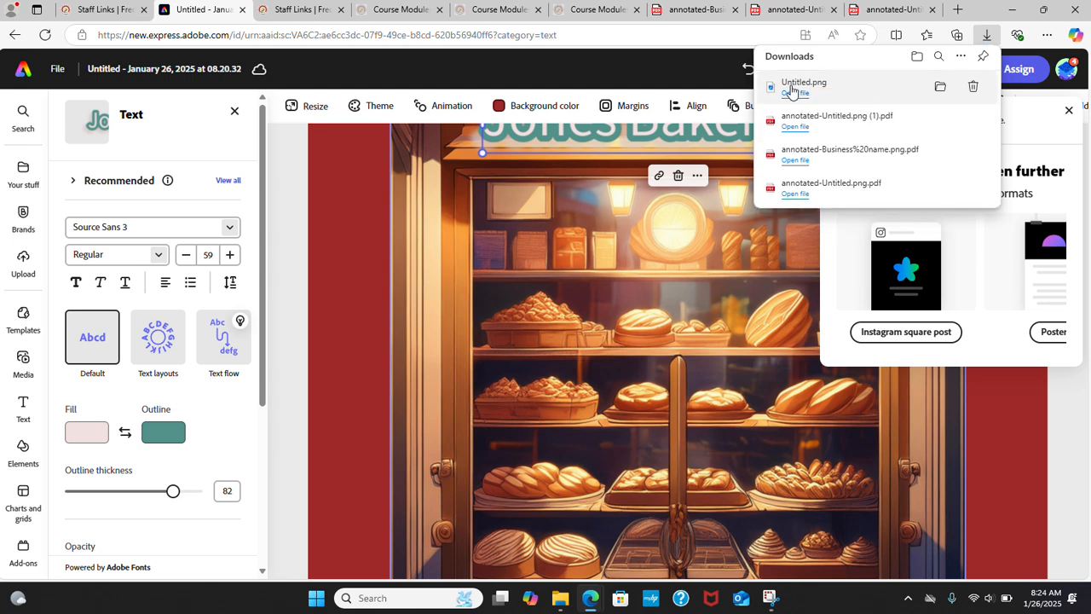
left_click(791, 91)
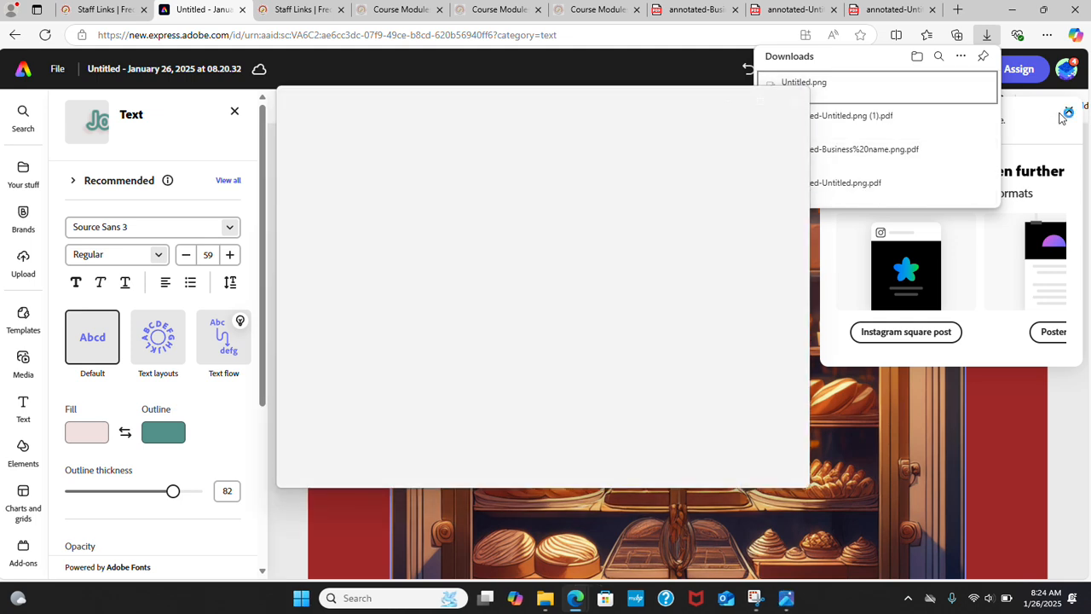
left_click(1065, 114)
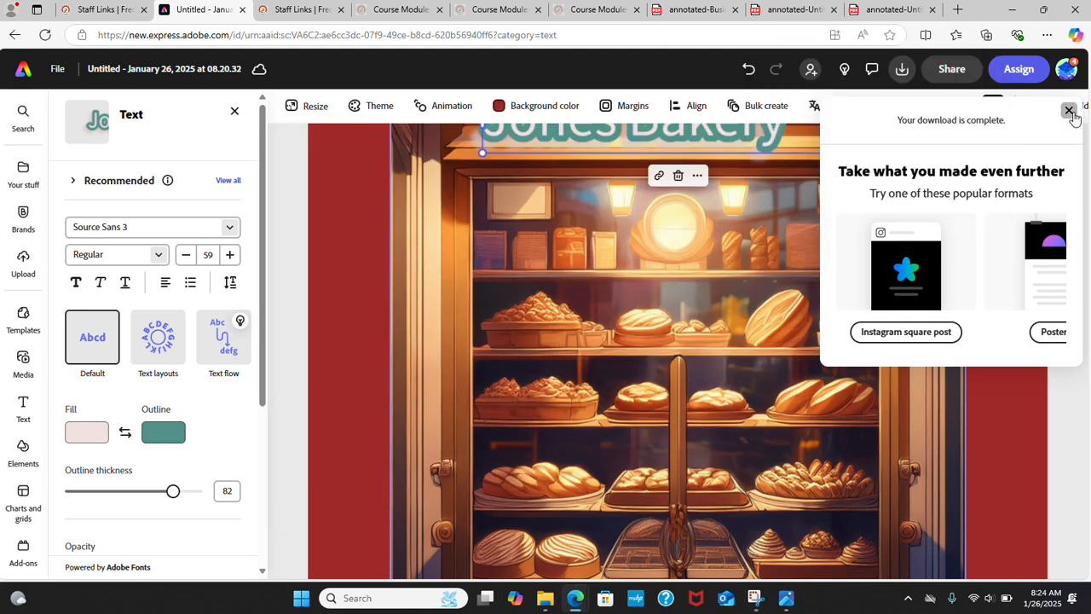
left_click(1066, 113)
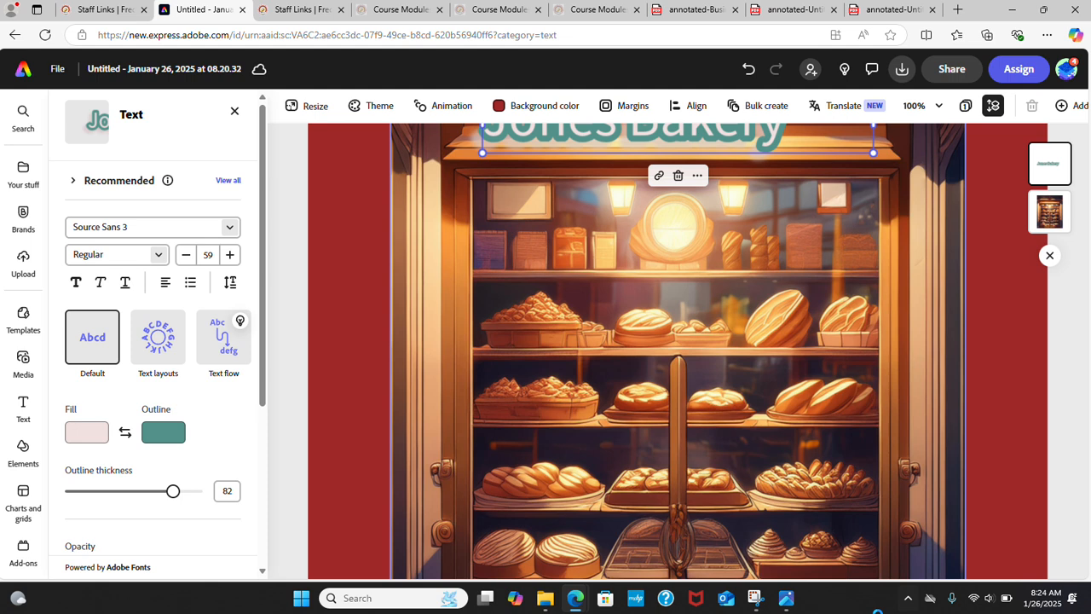
Open the Untitled PNG from the Downloads folder to check the storefront image, and close the preview.
left_click(545, 597)
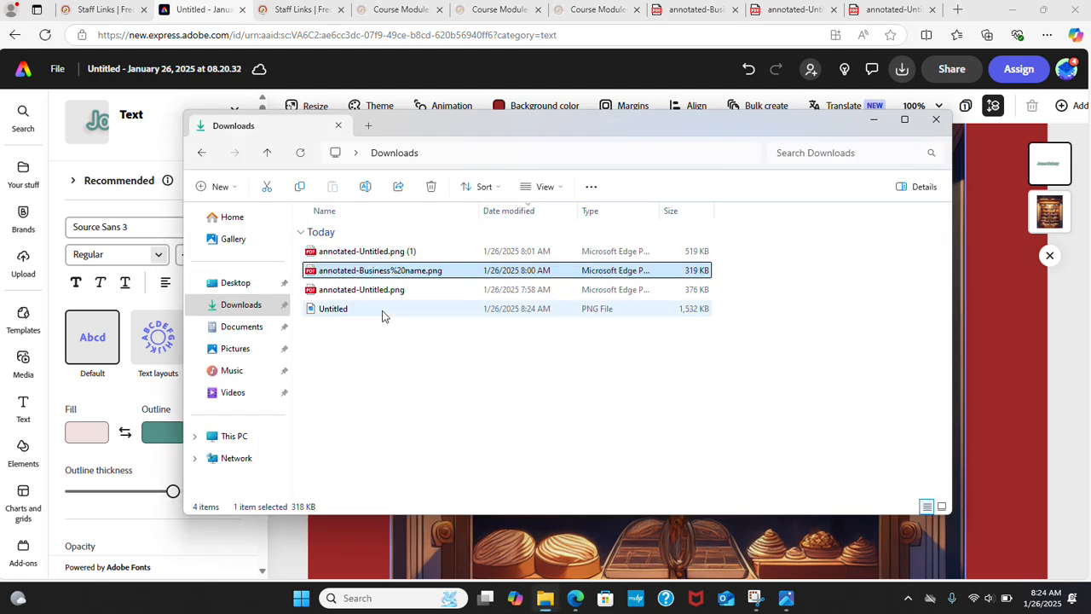
left_click(329, 312)
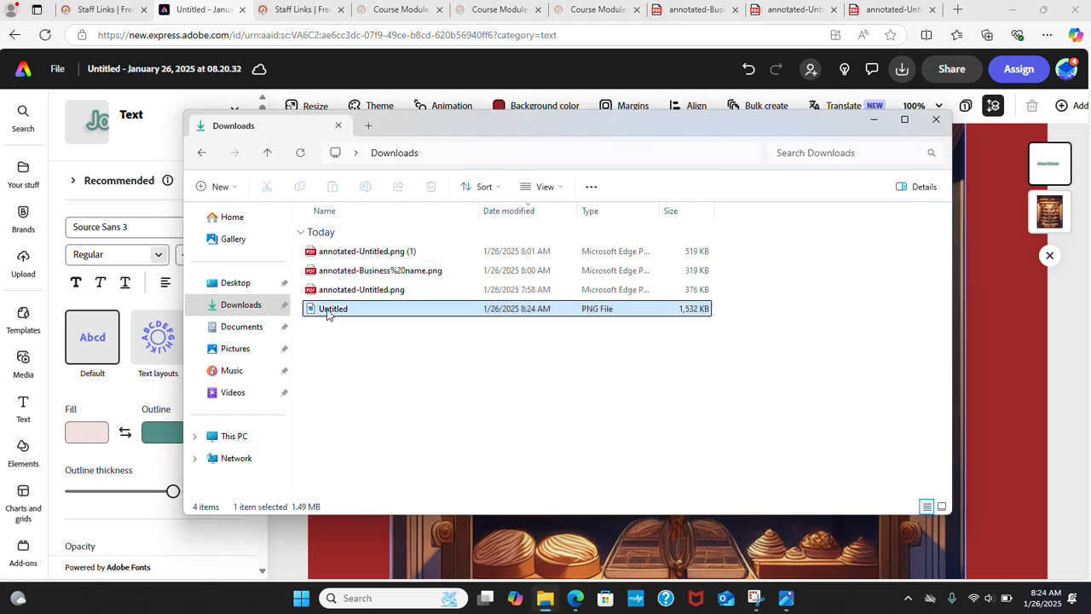
double_click(327, 312)
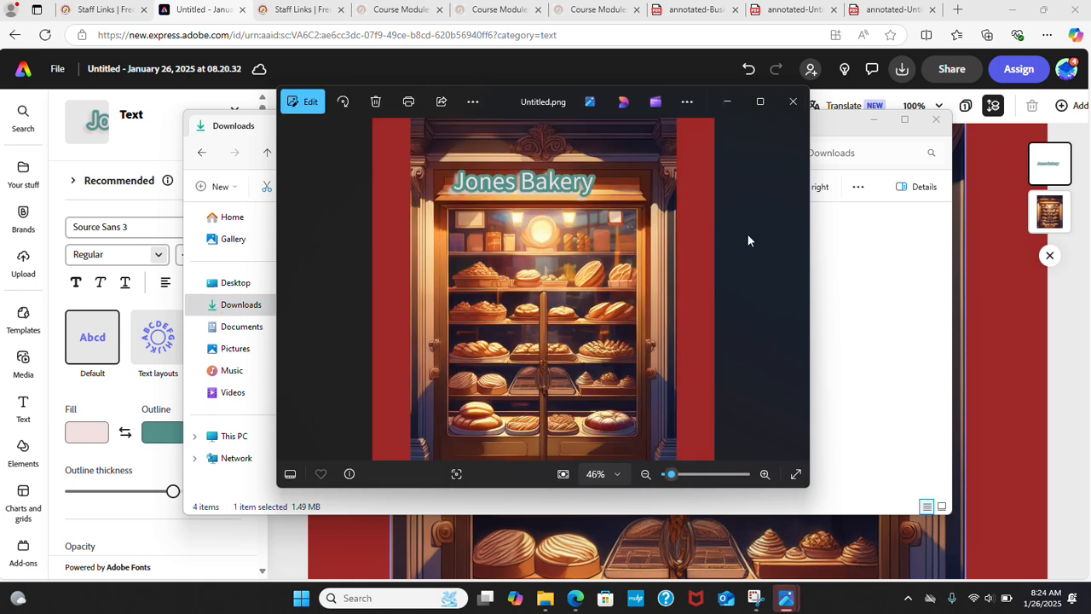
left_click(793, 102)
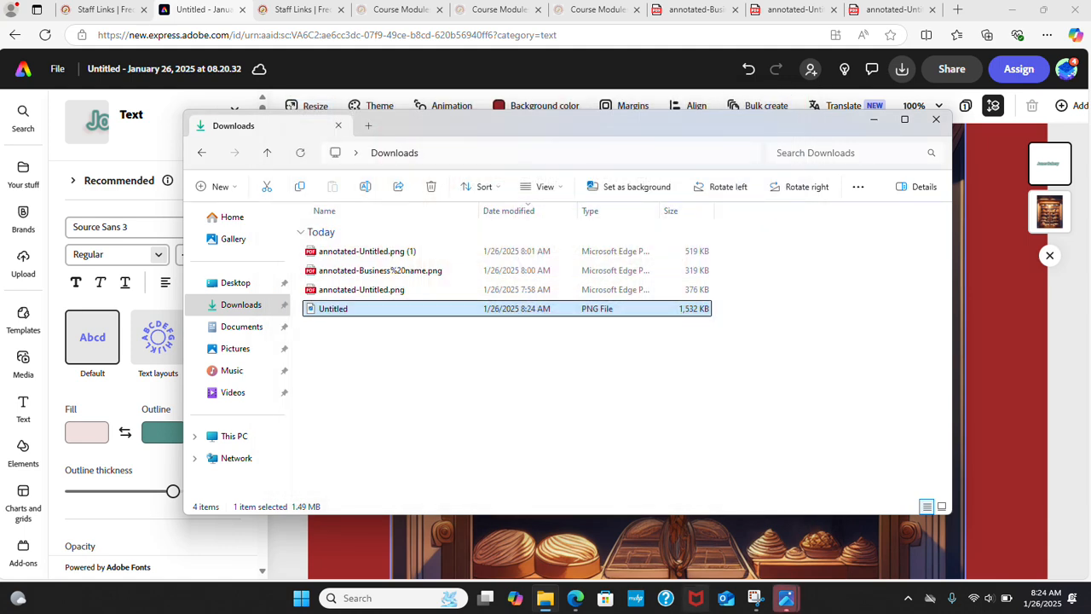
Rename the Untitled PNG file in Downloads as Jones Bakery, close the folder window and deselect the sign text in the design.
left_click(338, 310)
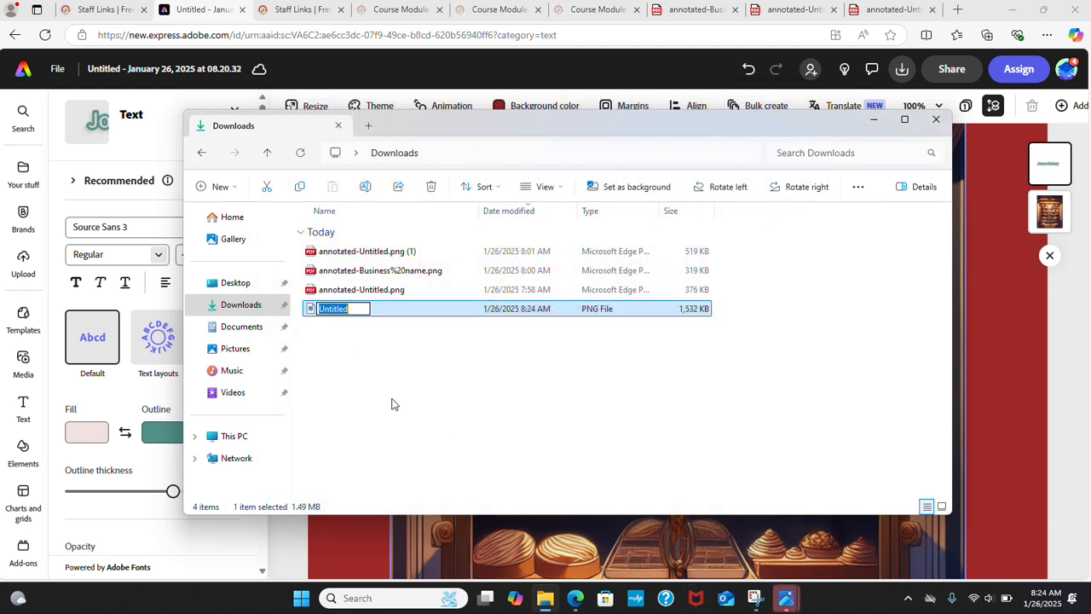
type("Jones Bakery")
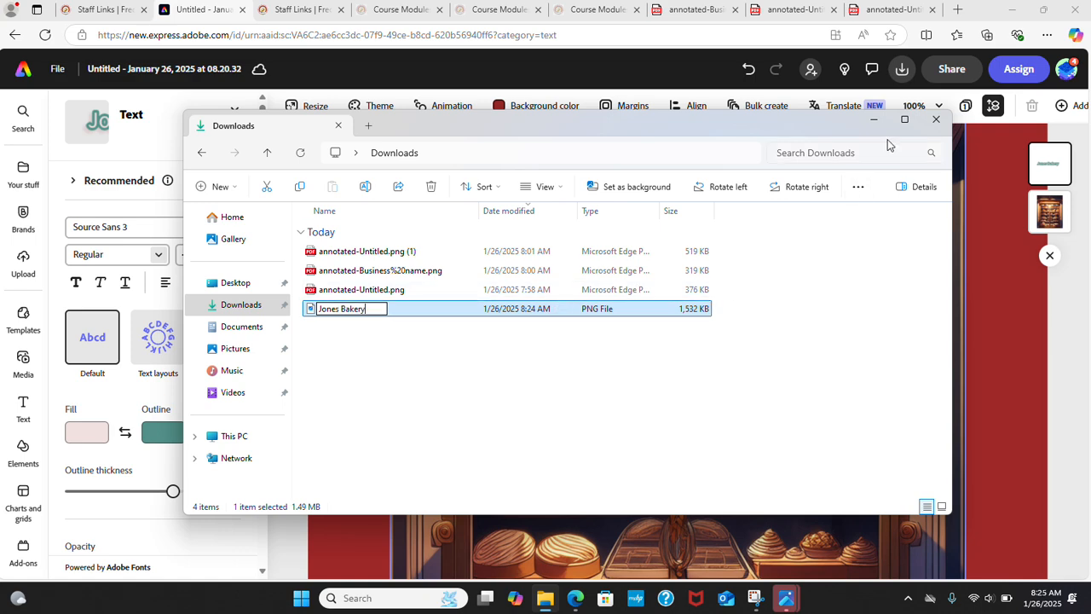
left_click(940, 119)
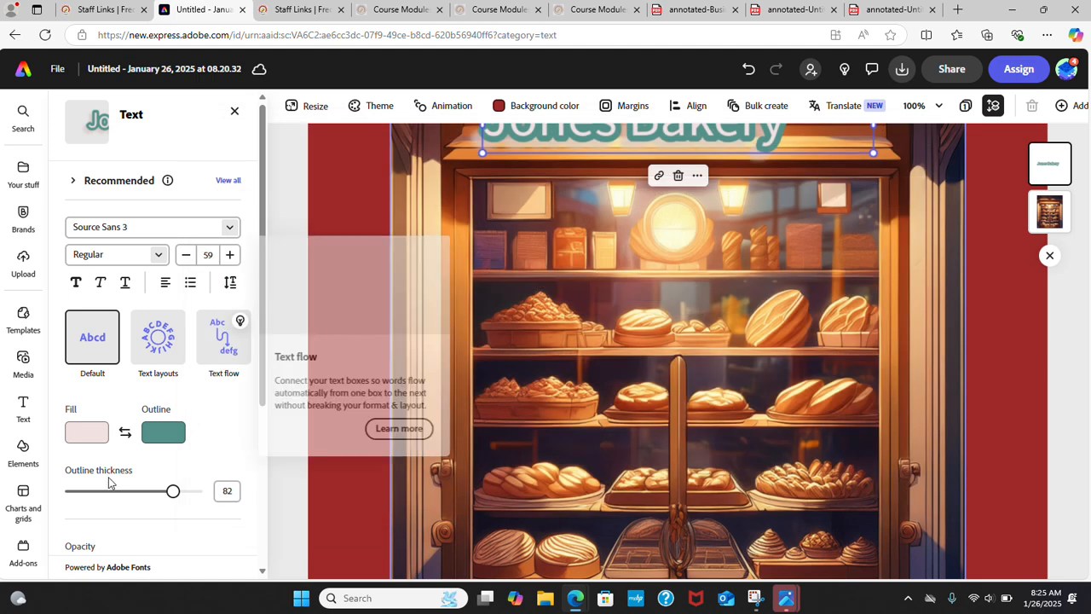
left_click(349, 193)
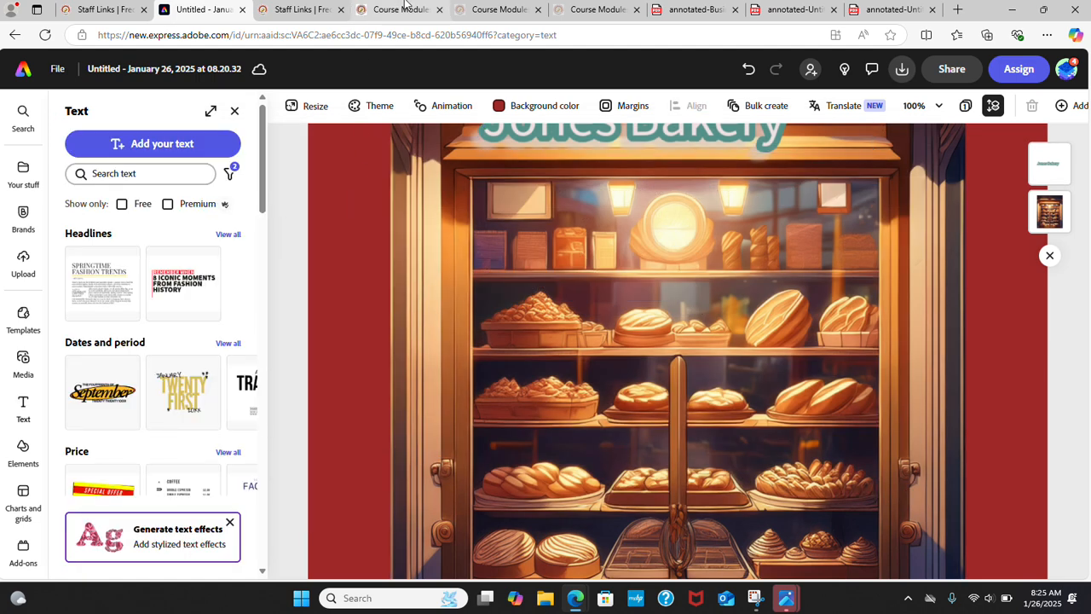
Look through the three annotated example PDFs open in the browser: the shop front, the hacker image and the web design image.
left_click(688, 10)
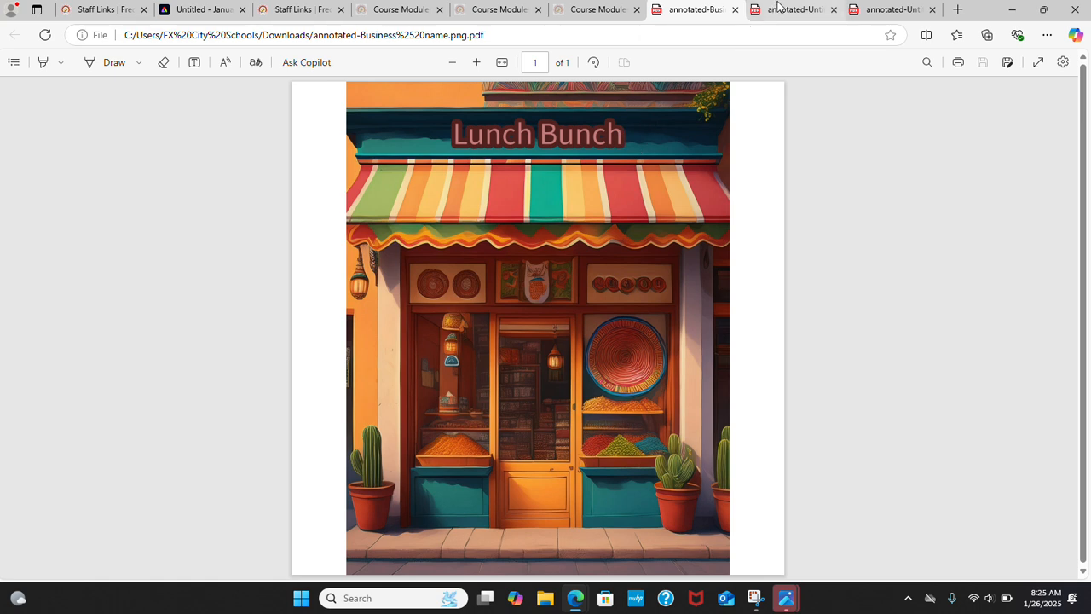
left_click(777, 7)
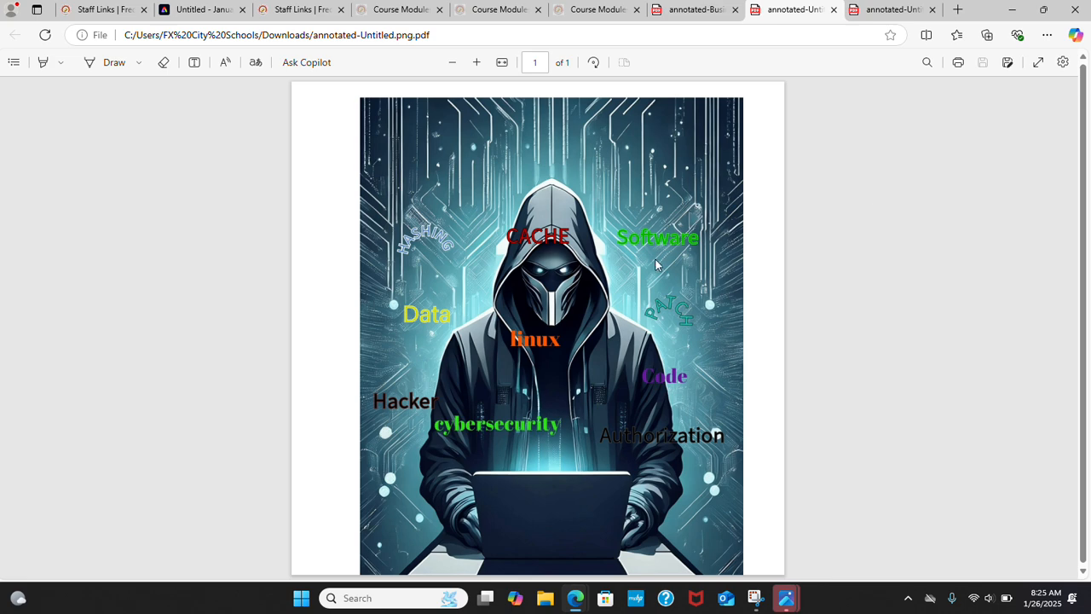
left_click(871, 10)
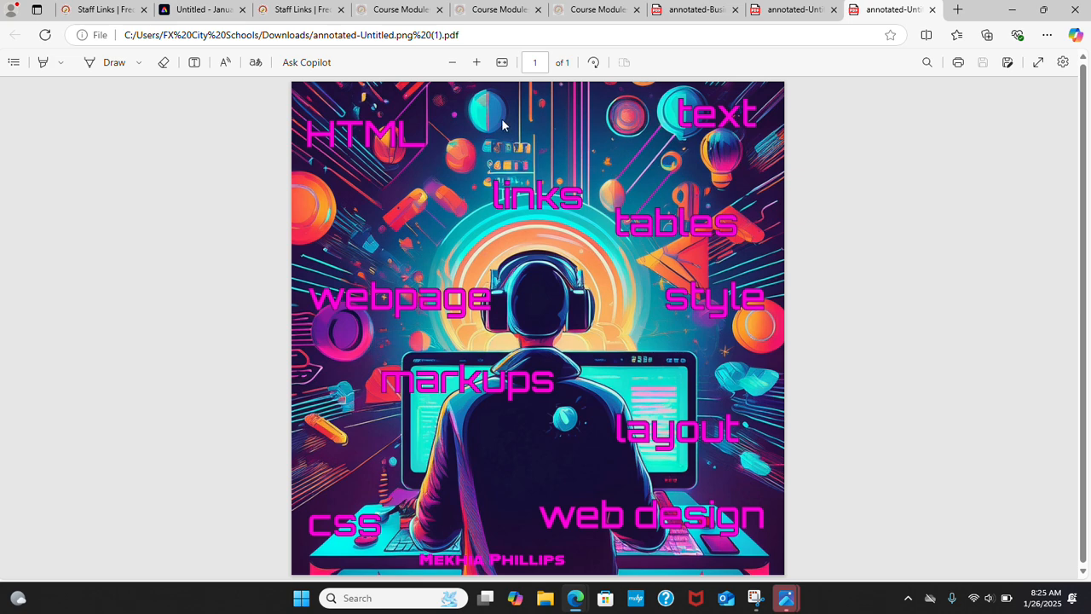
Generate an AI image from the Adobe Express home page with the prompt "cybersecurity" and choose the hooded figure facing the teal portal.
left_click(194, 11)
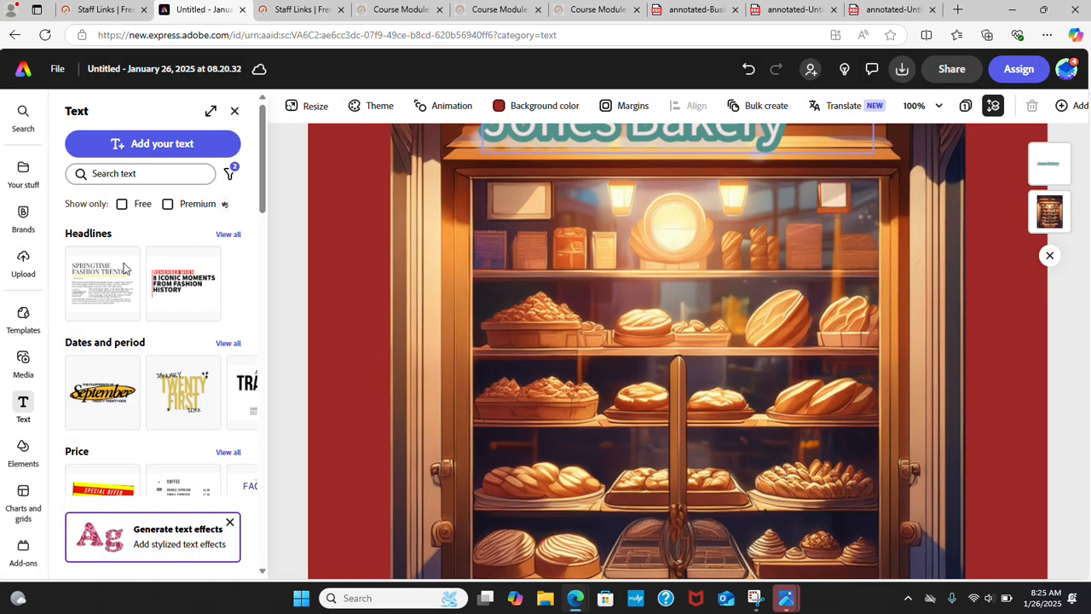
left_click(23, 71)
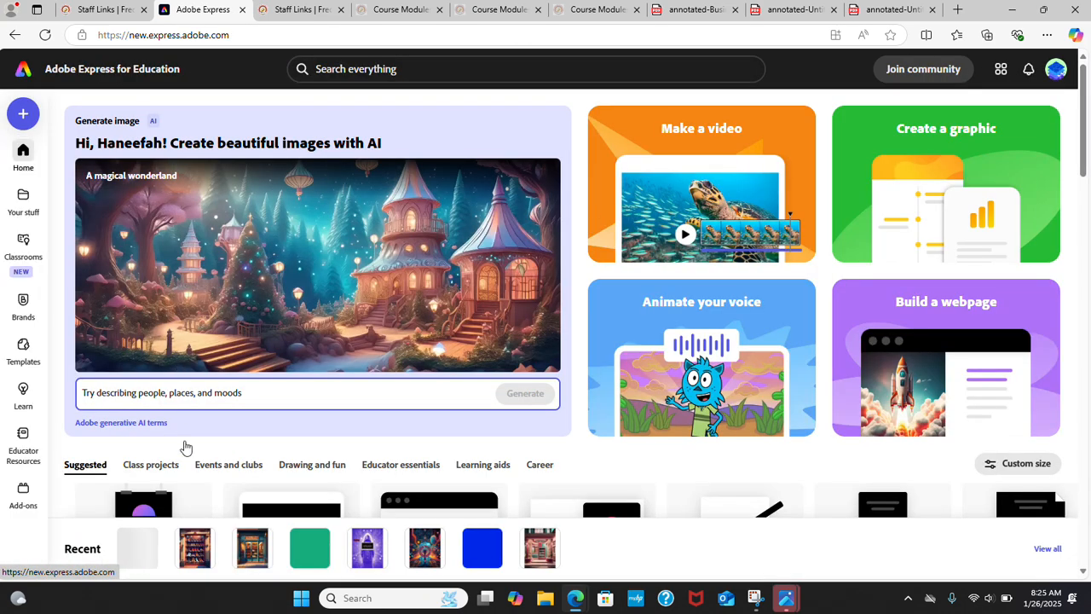
left_click(205, 401)
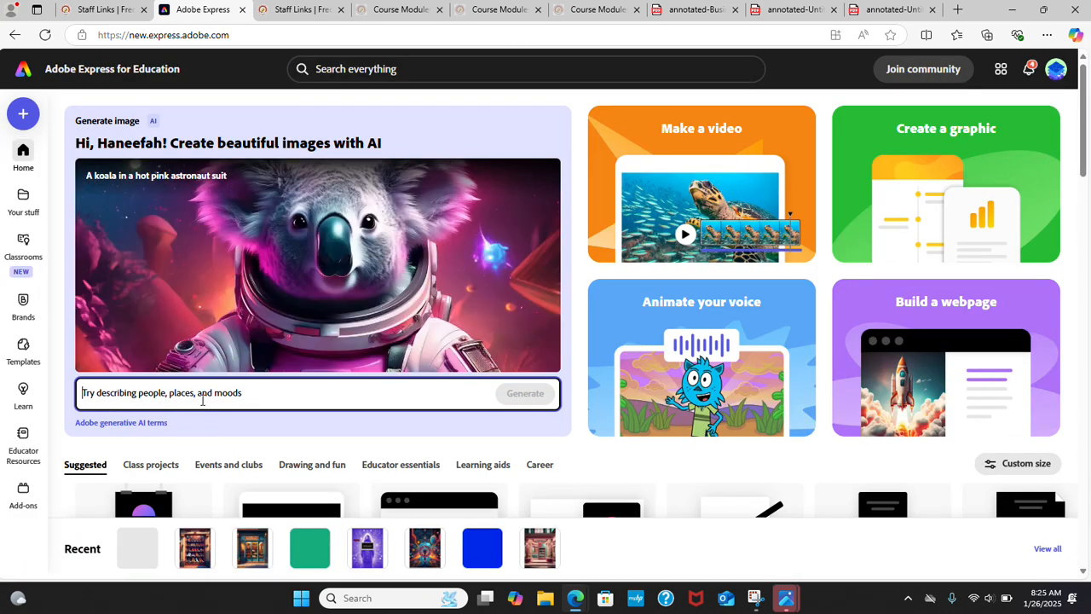
type("cyber")
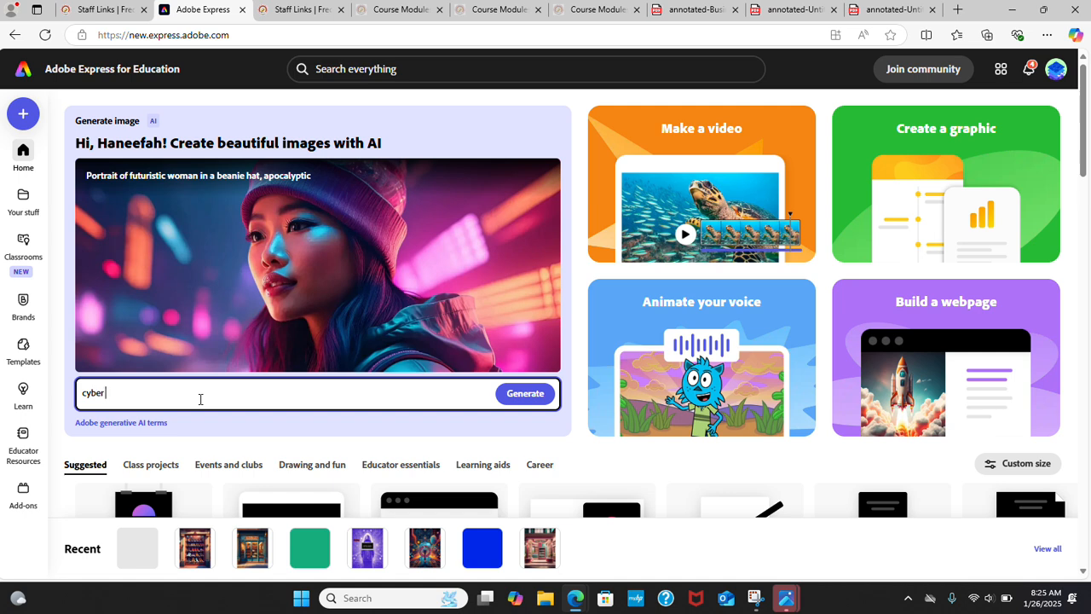
type(" s")
key("BackSpace")
key("BackSpace")
type("sec")
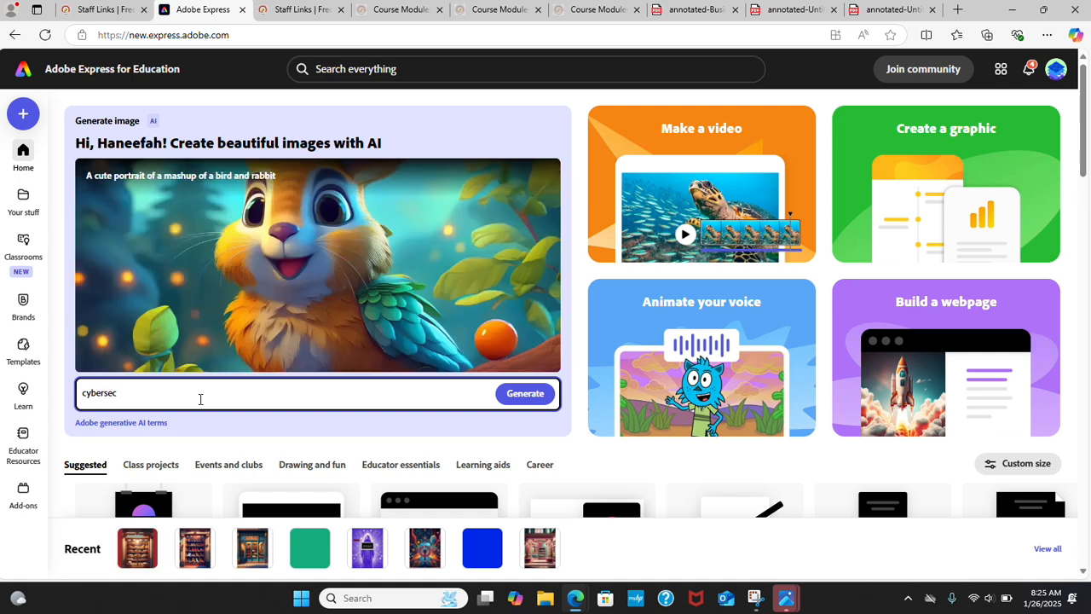
type("urity")
key("Return")
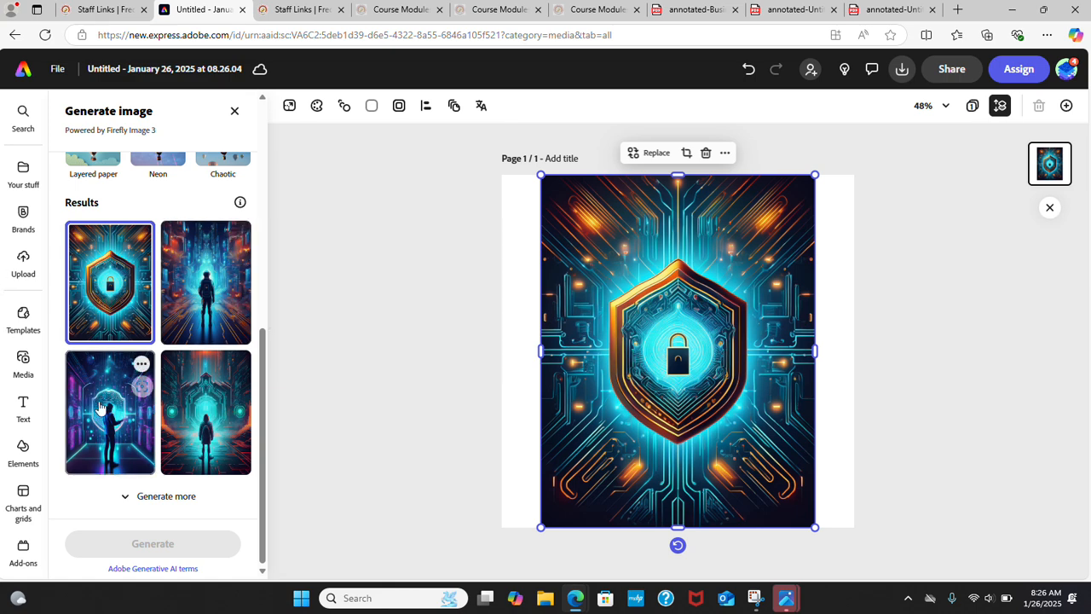
left_click(100, 409)
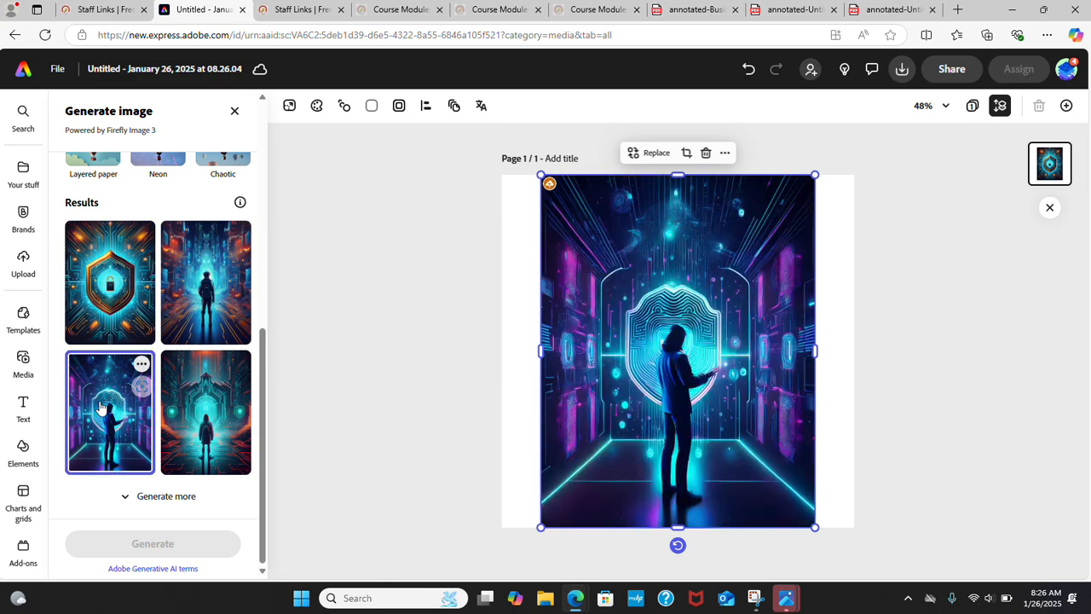
left_click(202, 402)
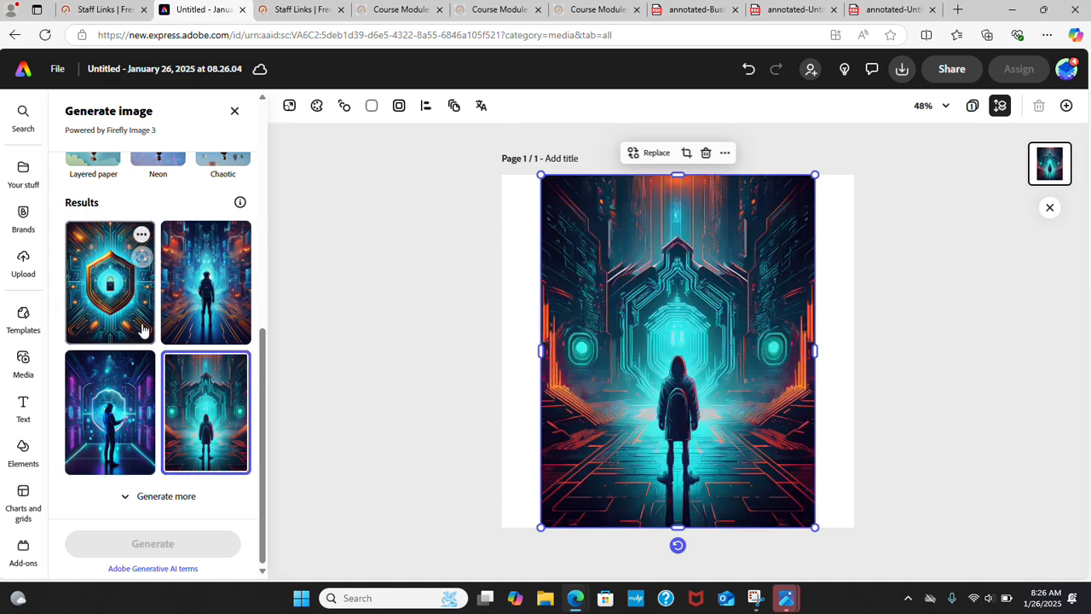
Add the text "Security" to the cybersecurity image and place it near the image's upper-left corner.
left_click(25, 404)
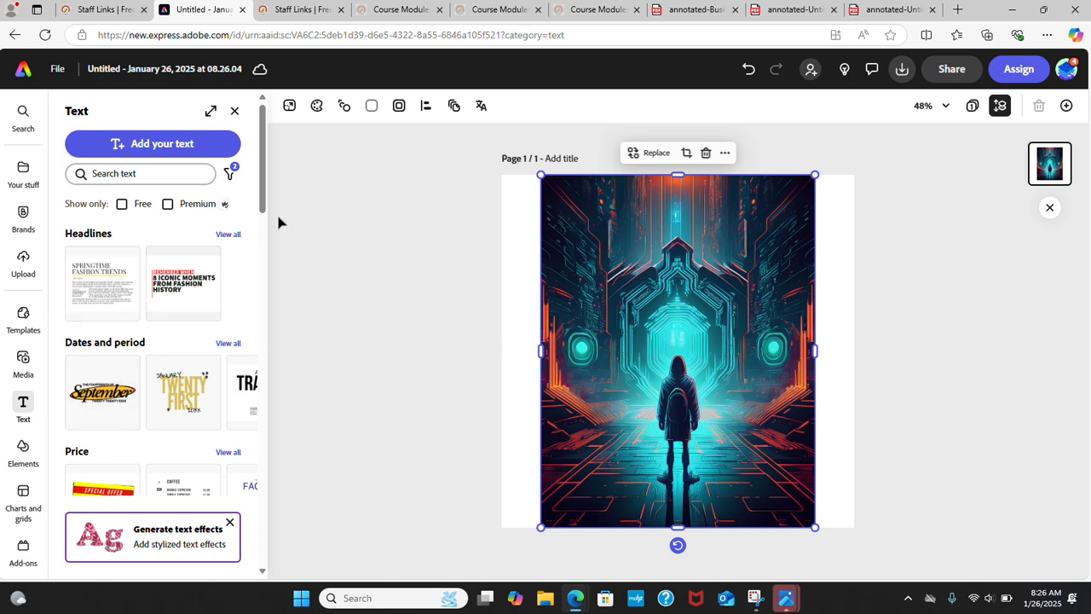
left_click(164, 146)
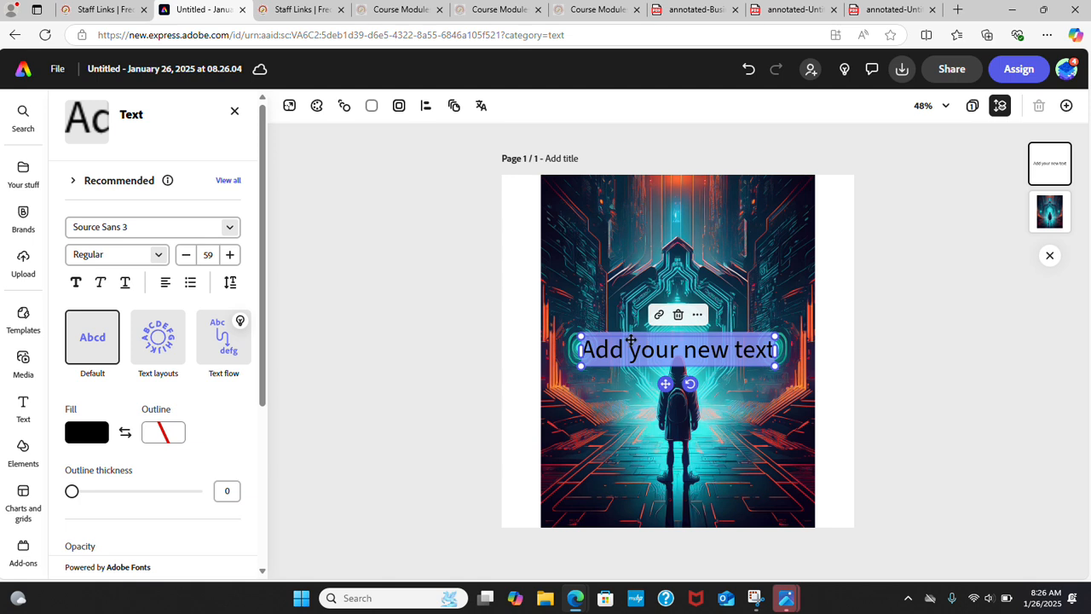
type("S")
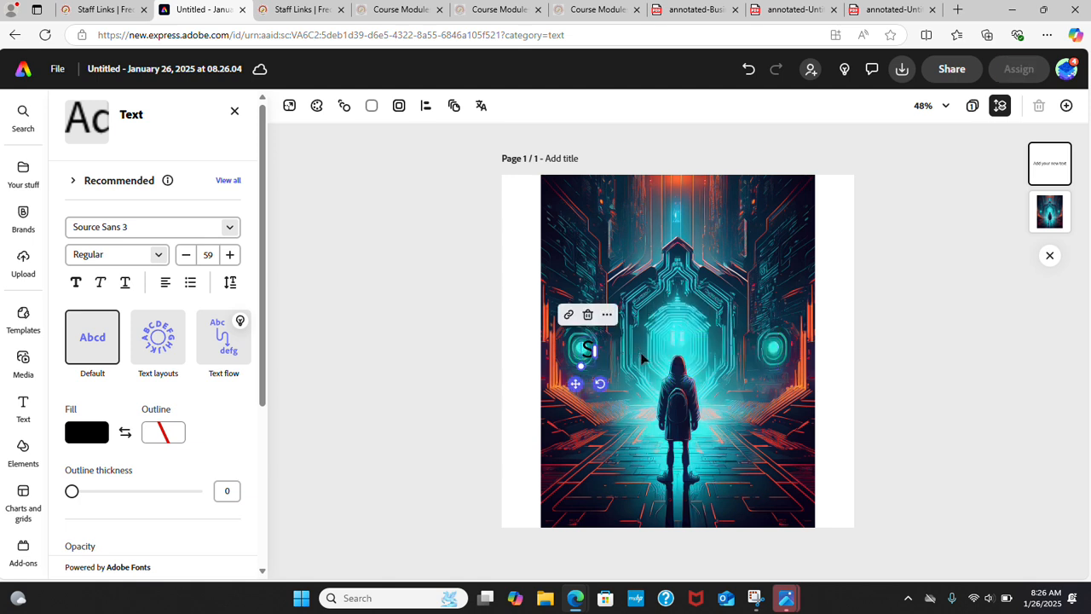
type("ecuirty")
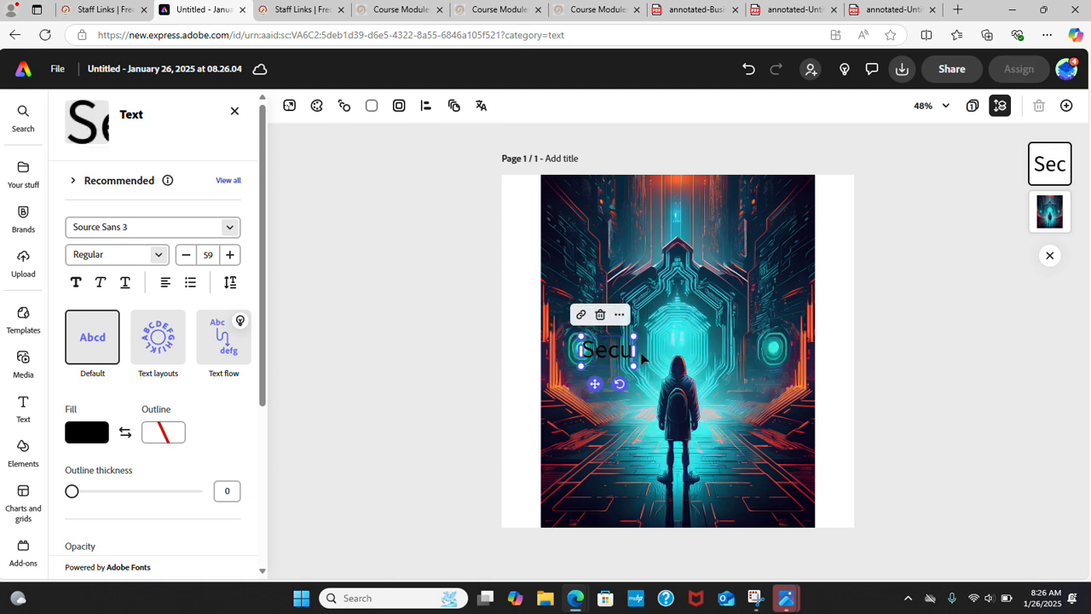
key("BackSpace")
key("BackSpace")
key("BackSpace")
key("BackSpace")
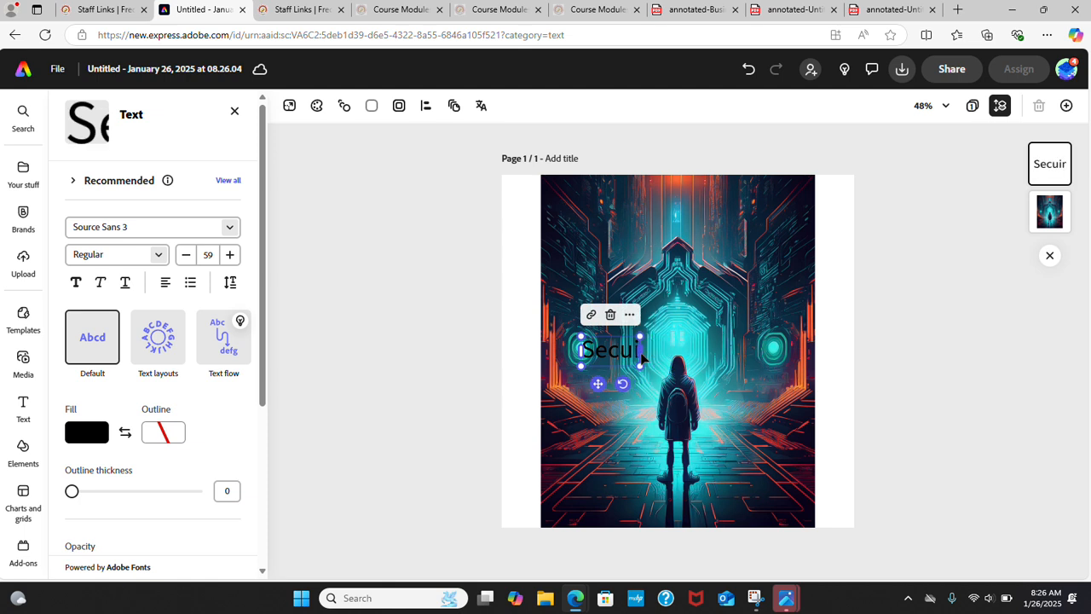
type("rity")
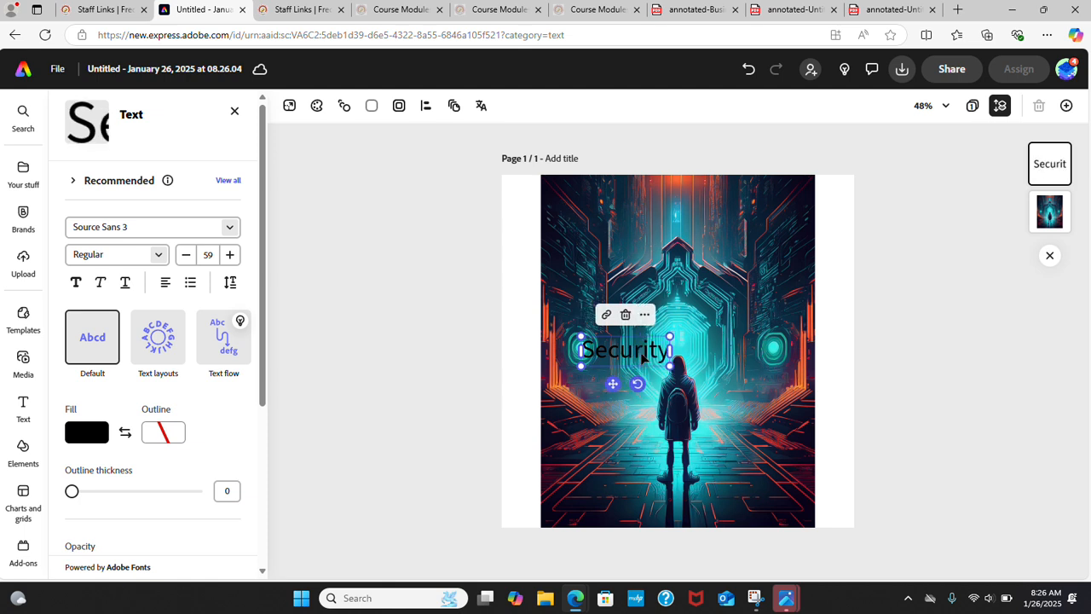
left_click_drag(601, 351, 595, 211)
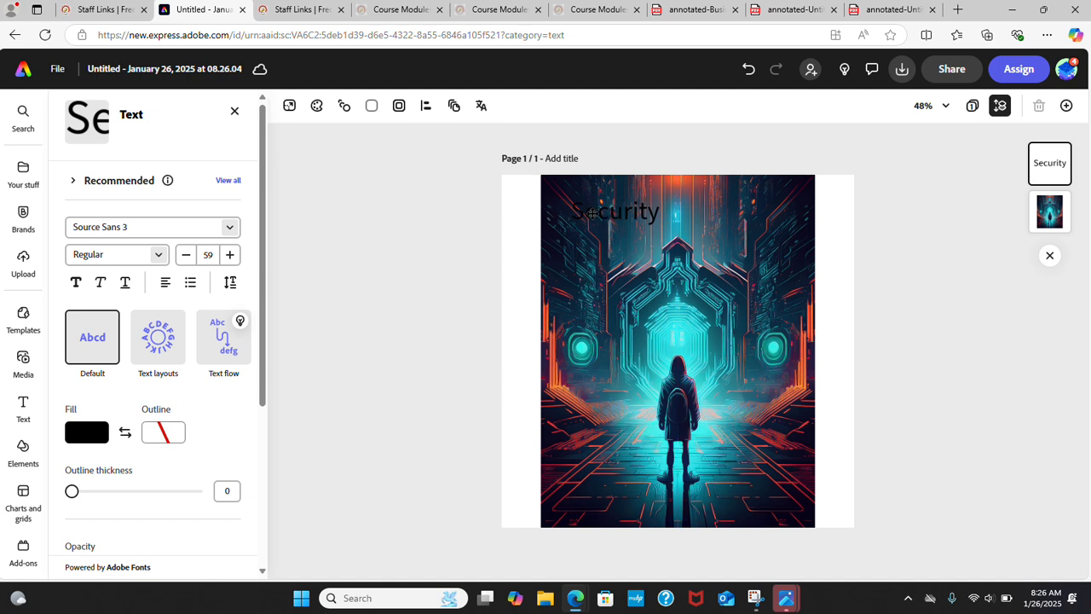
Set the fill color of the "Security" text to a bright custom red.
double_click(594, 212)
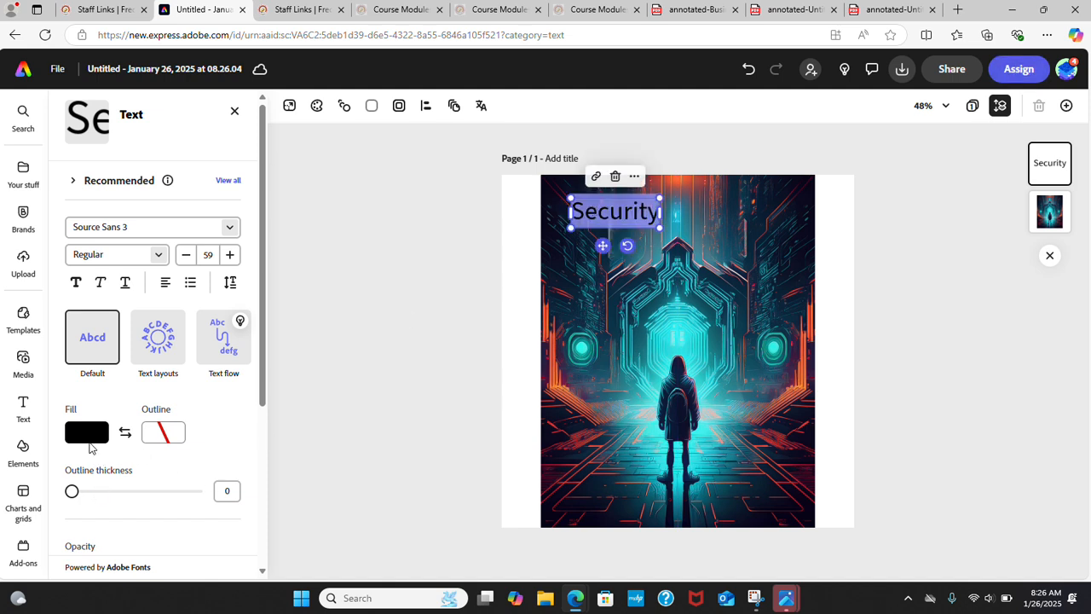
left_click(108, 440)
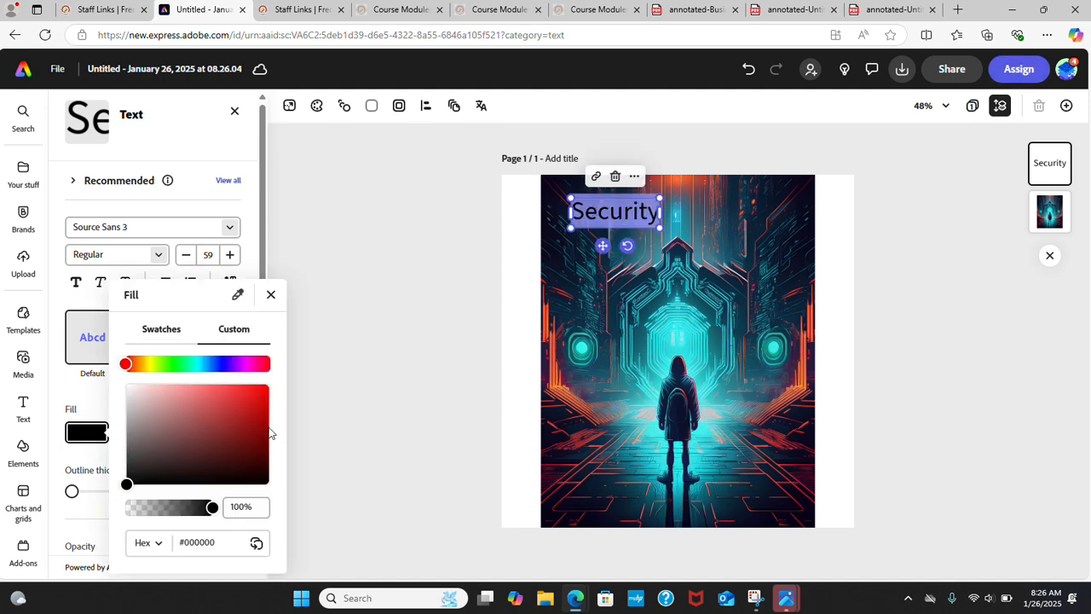
left_click(262, 395)
left_click(402, 390)
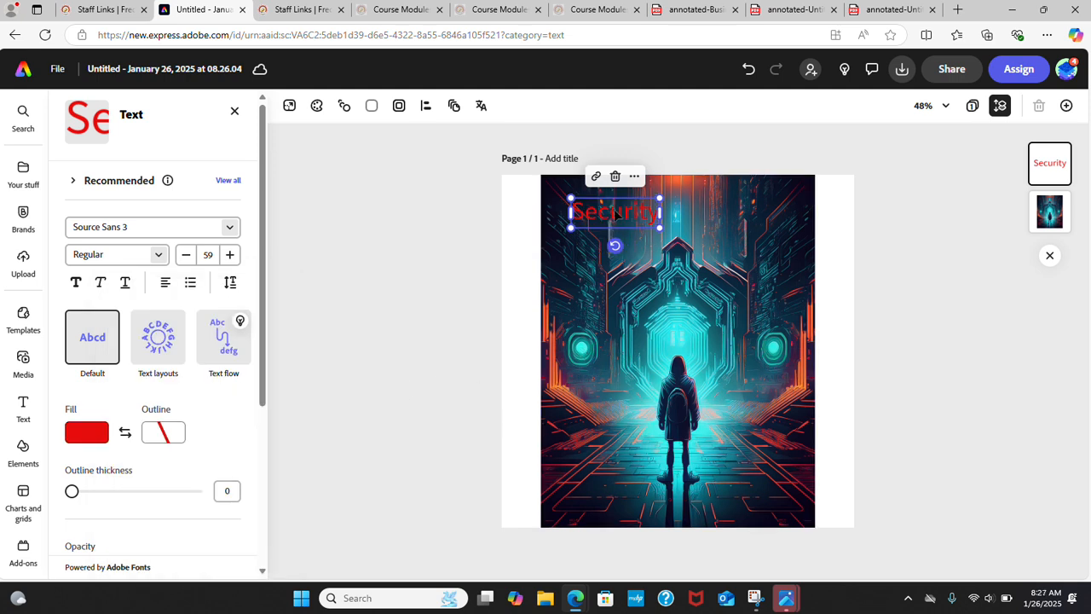
Replace the wording of the red "Security" text with "cache".
left_click(616, 216)
double_click(611, 224)
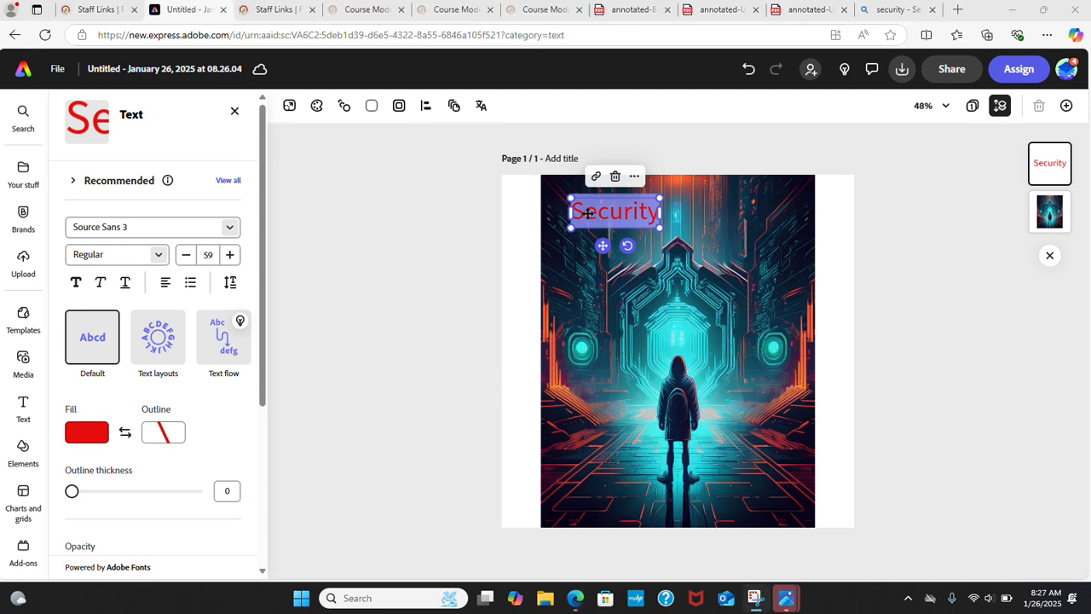
left_click(595, 209)
type("c")
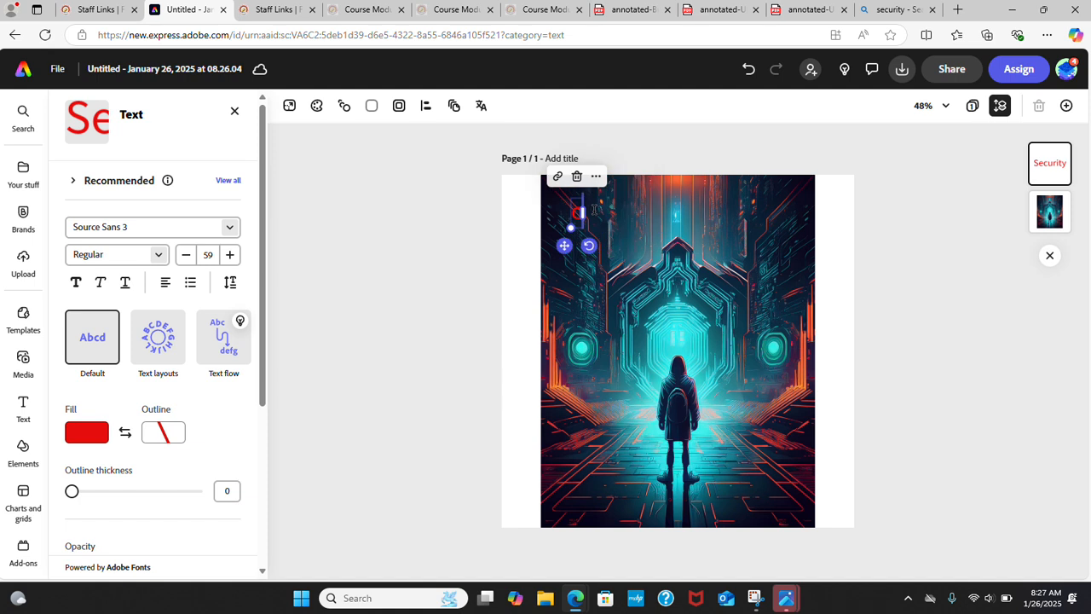
type("ache")
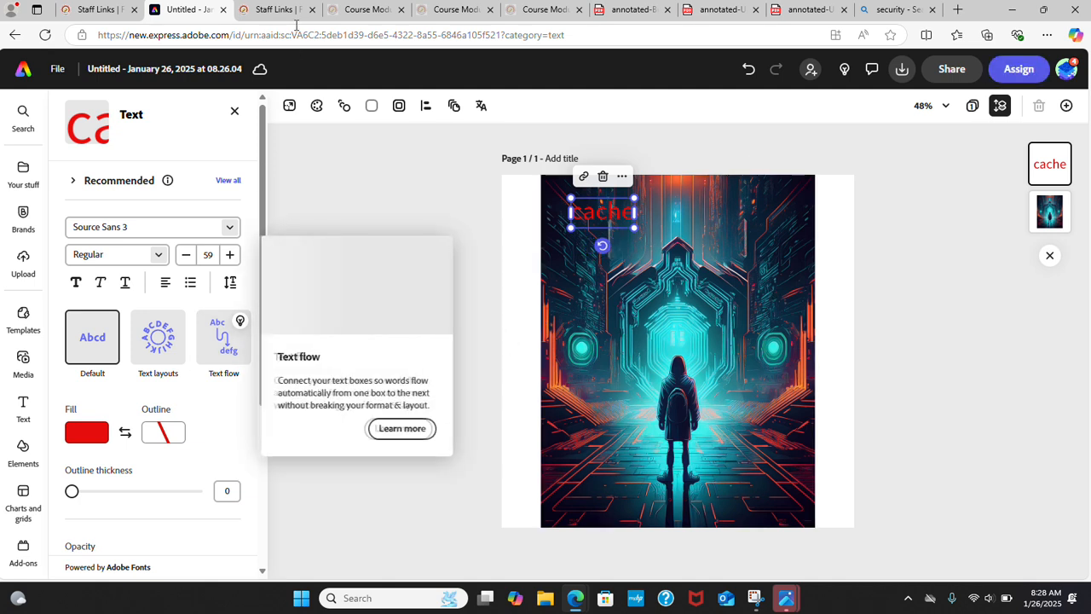
Switch to the Canvas course modules and open the AI Web Design Image Upload assignment under CSS Select by Tag.
left_click(274, 10)
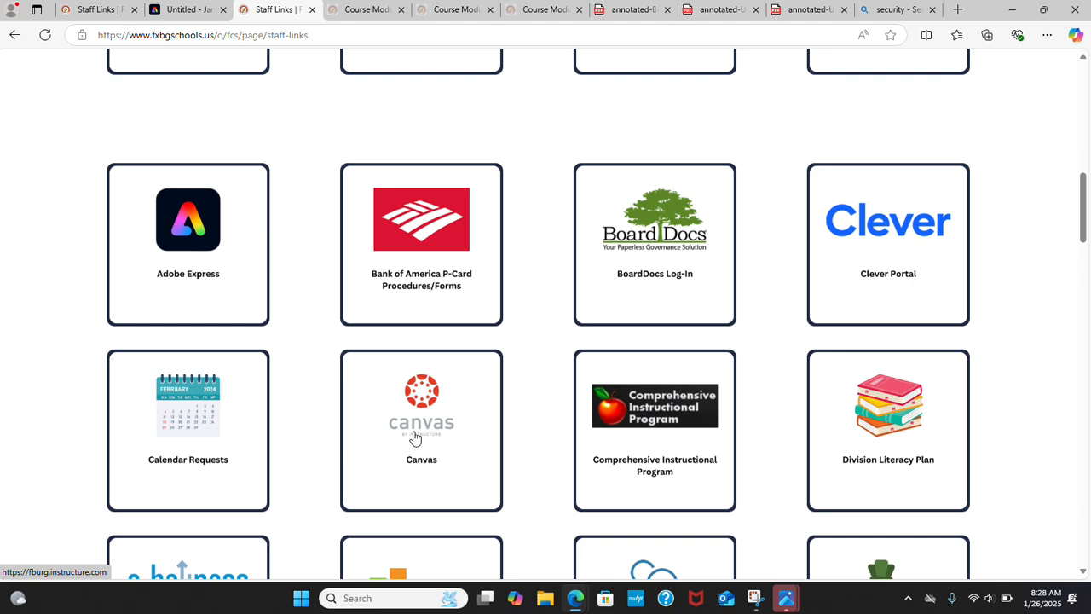
left_click(379, 10)
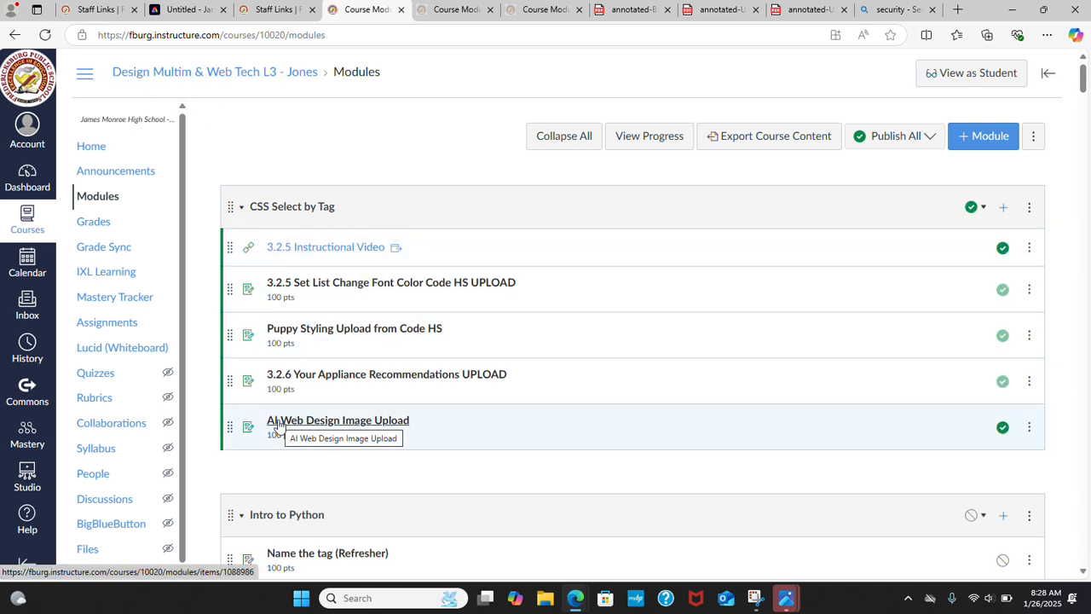
left_click(331, 423)
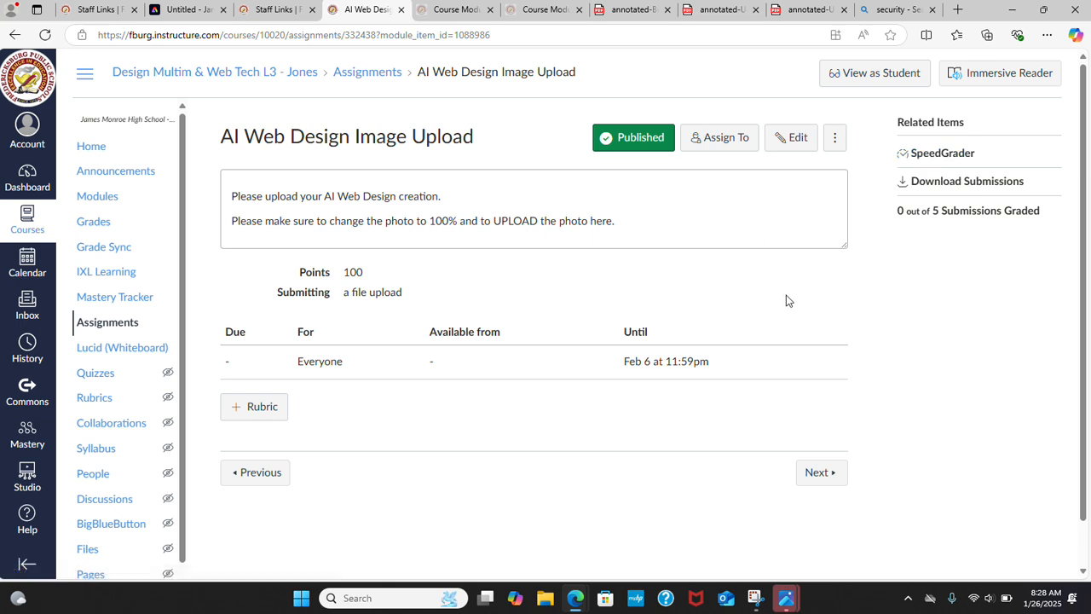
View the AI Web Design Image Upload assignment as a student, dismiss the welcome tour and start the assignment.
left_click(866, 77)
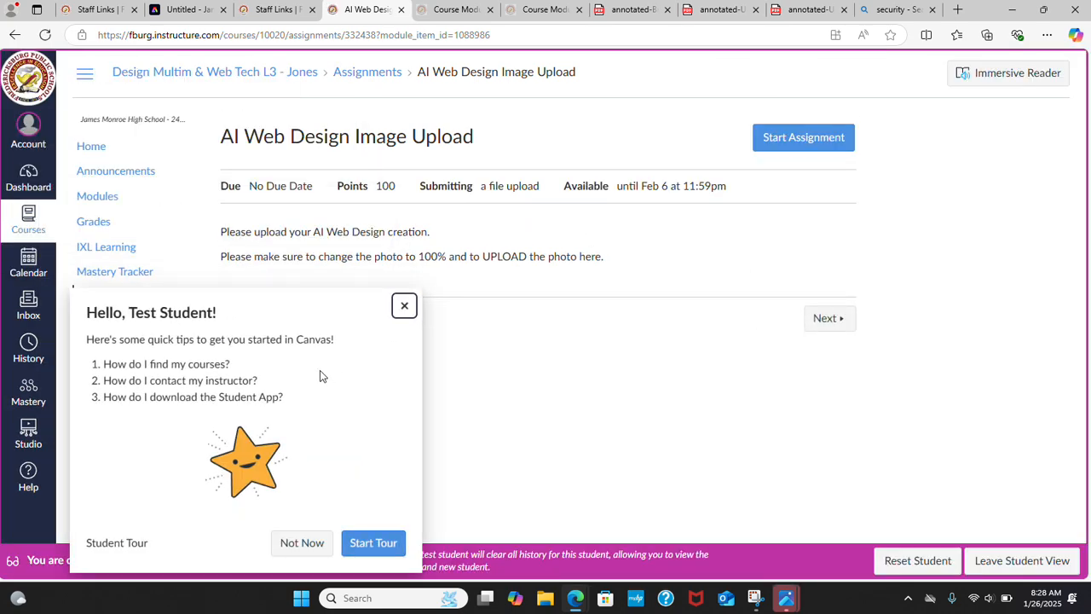
left_click(404, 305)
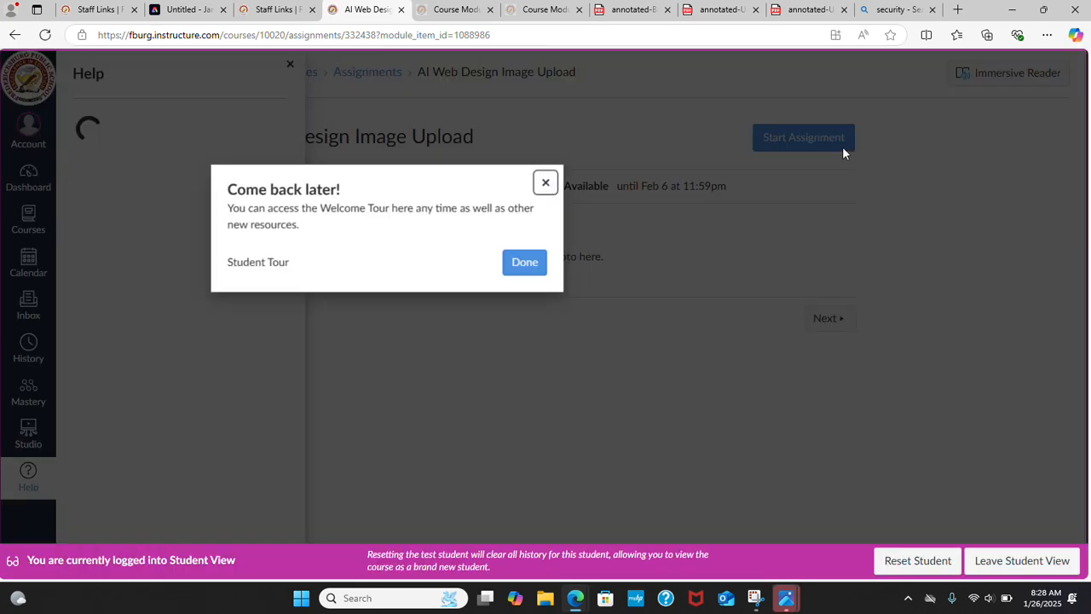
left_click(699, 269)
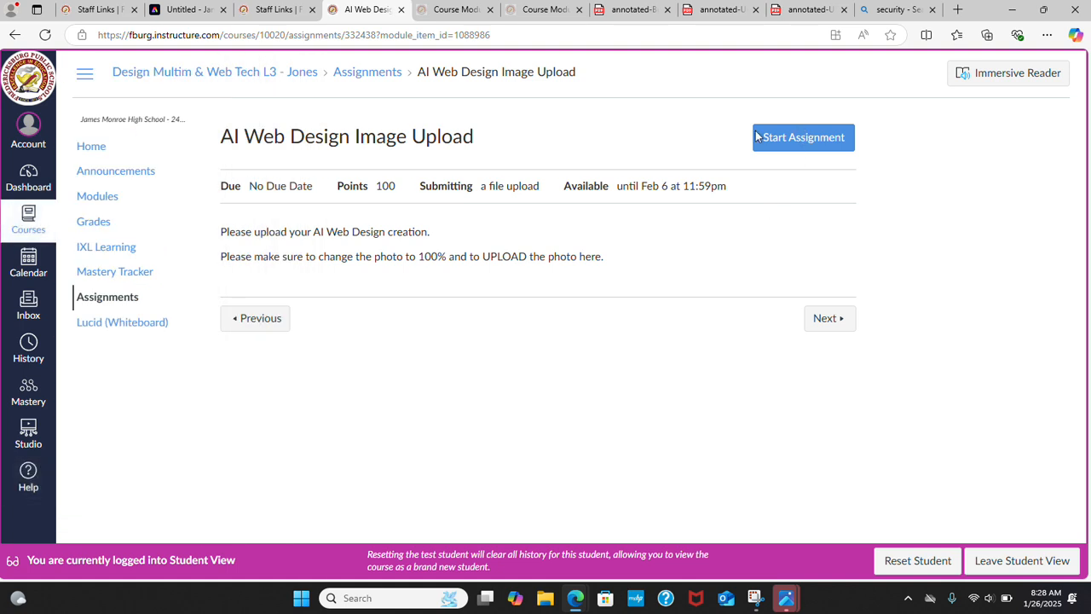
left_click(782, 141)
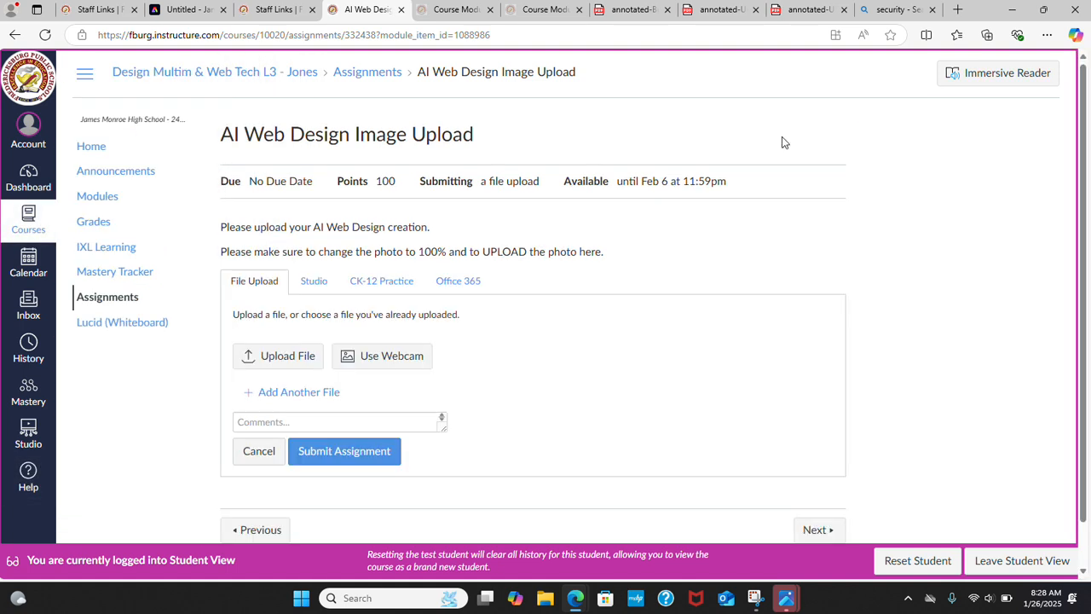
Browse the Downloads folder for the assignment's upload file without choosing one, and leave Student View.
left_click(272, 360)
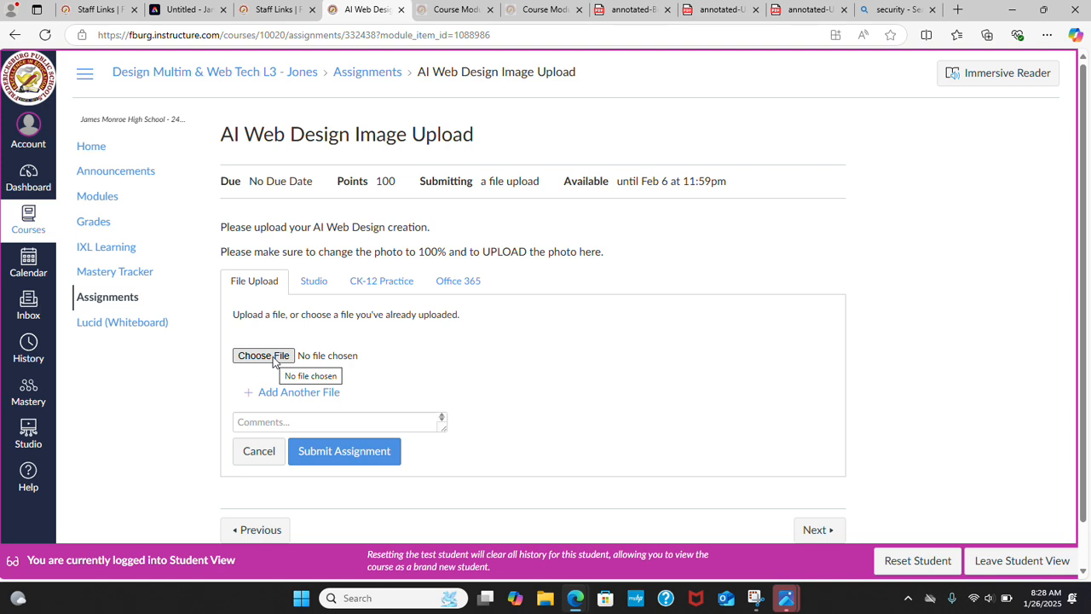
left_click(275, 361)
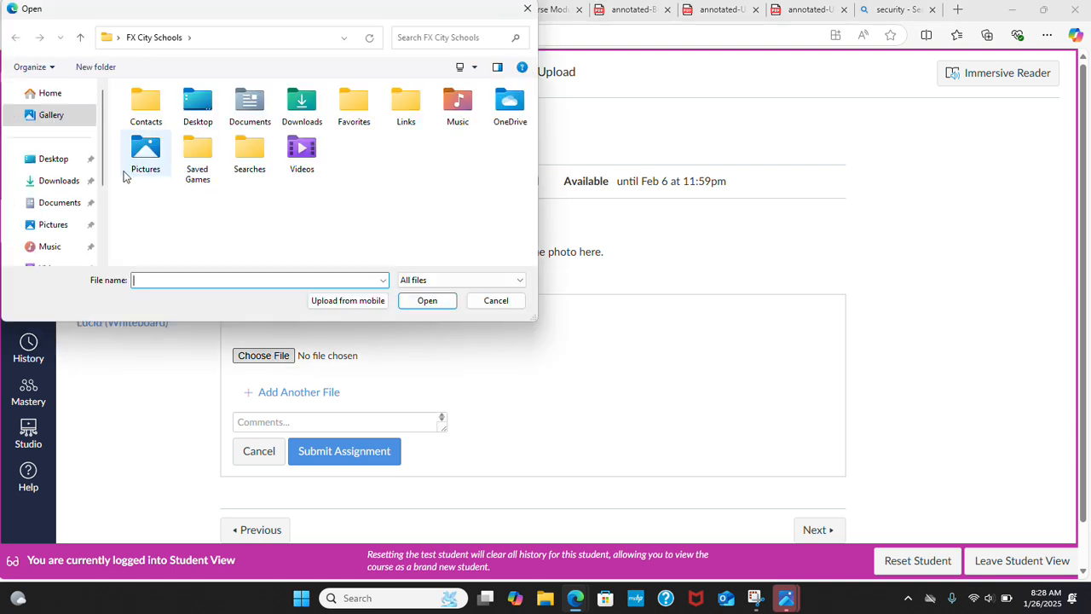
left_click(49, 184)
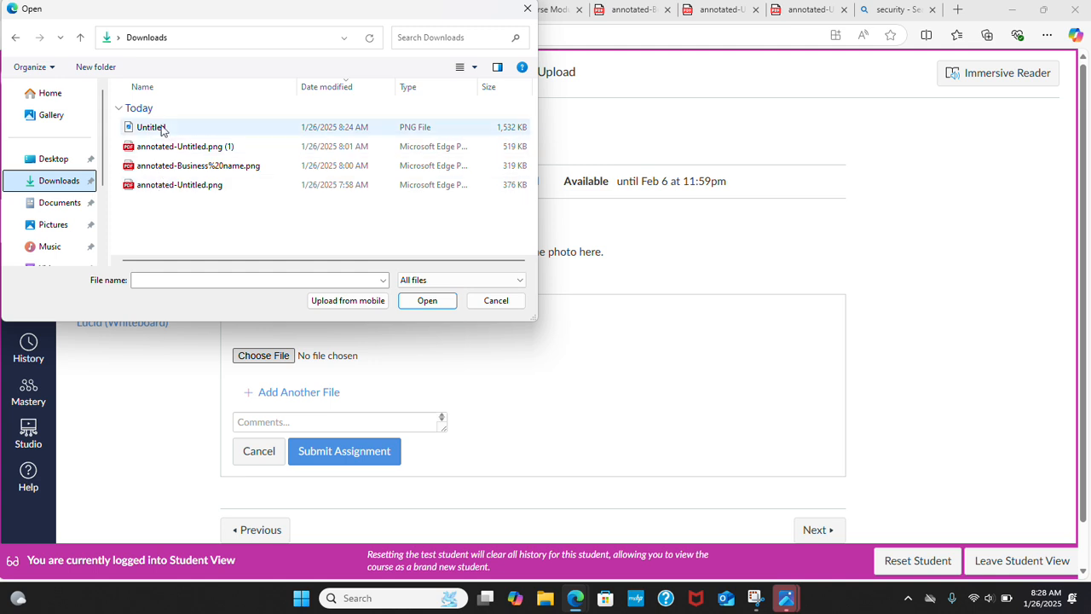
left_click(494, 301)
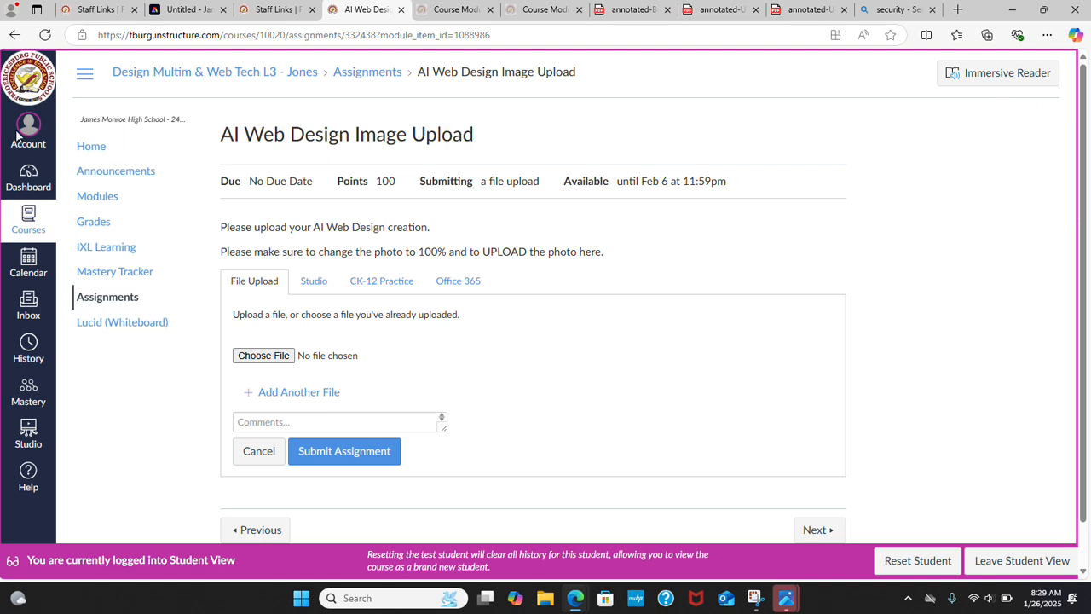
left_click(973, 562)
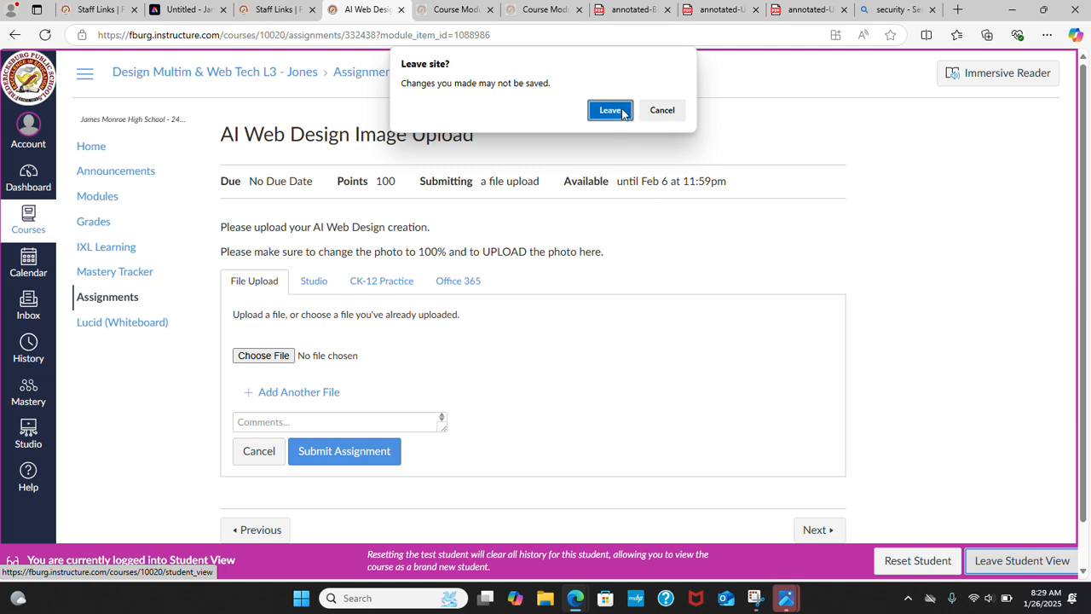
left_click(621, 111)
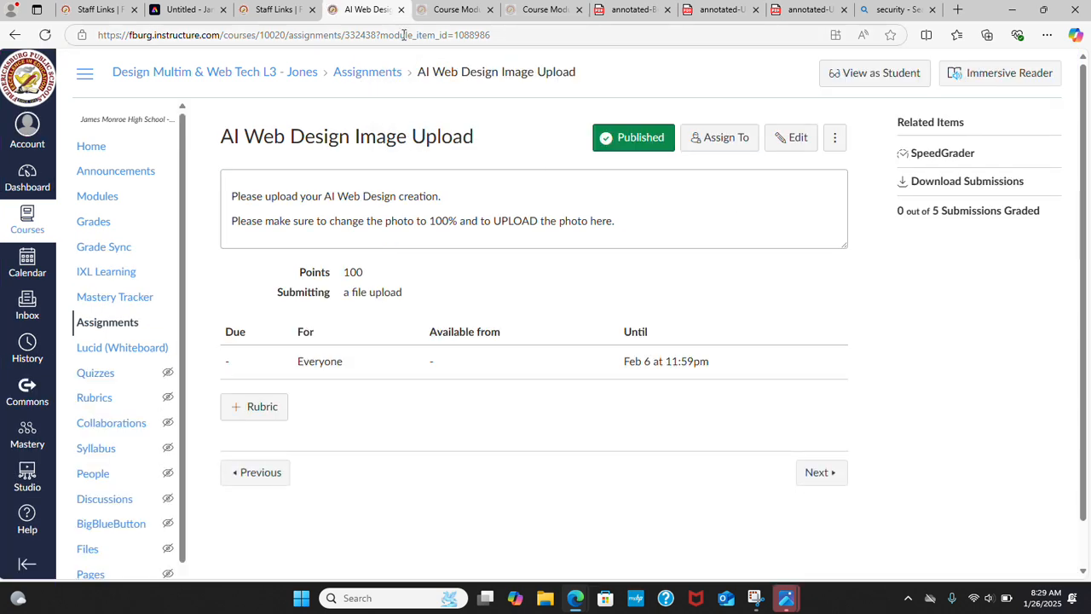
Look at the Entrepreneurship L3 course modules and the Lunch Bunch storefront PDF, and return to the "cache" image in Adobe Express.
left_click(437, 9)
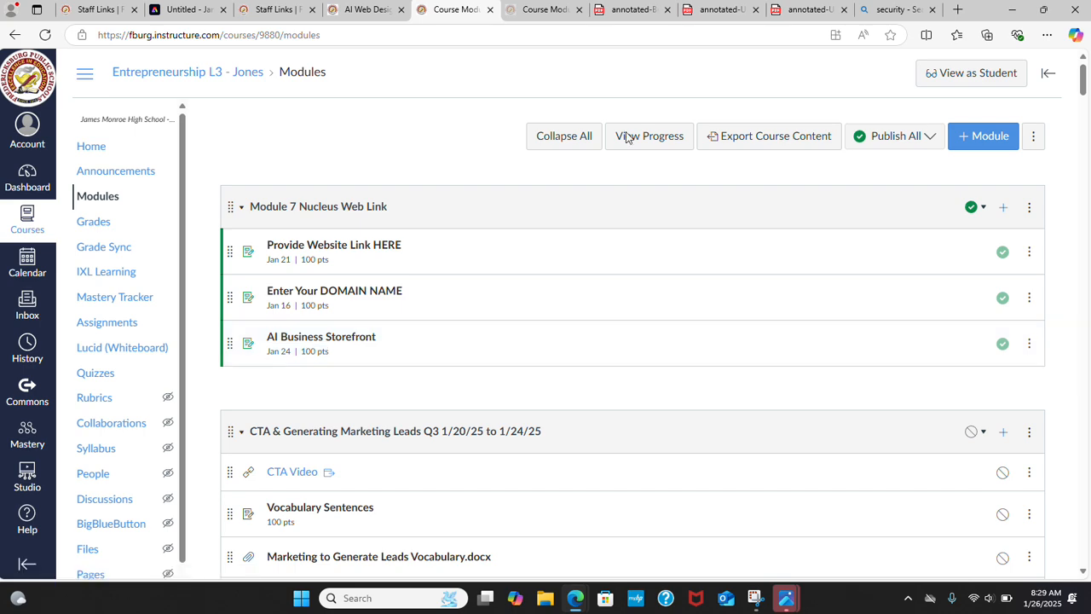
left_click(644, 14)
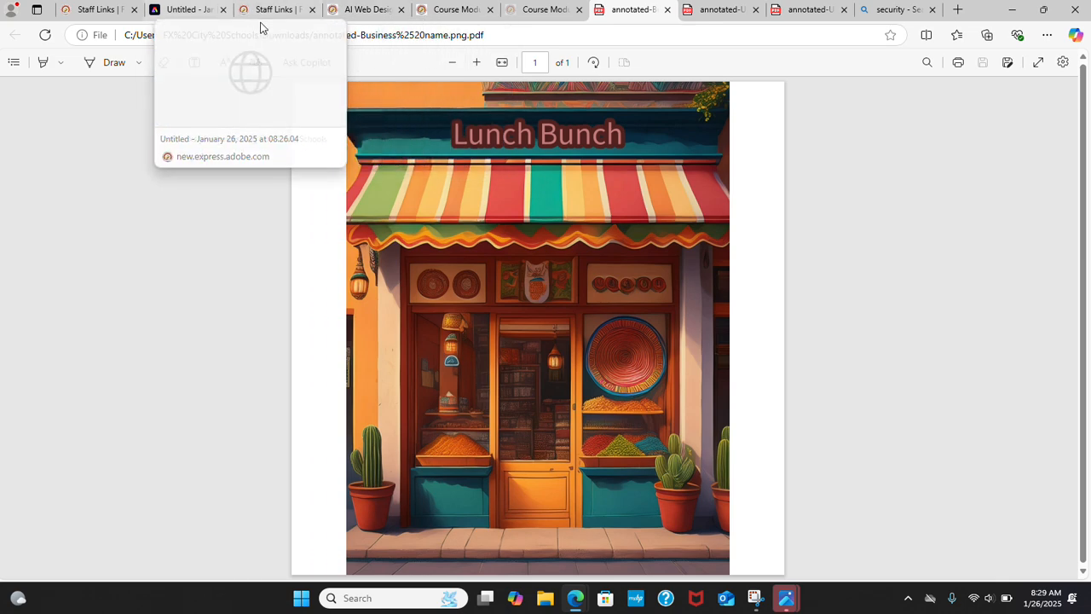
left_click(185, 10)
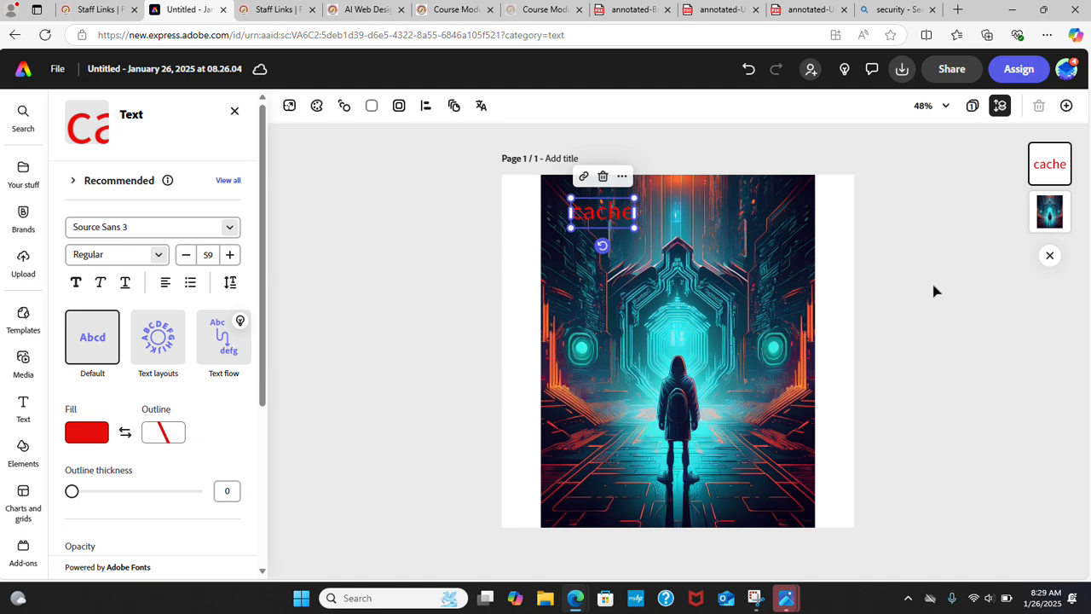
mouse_move(876, 12)
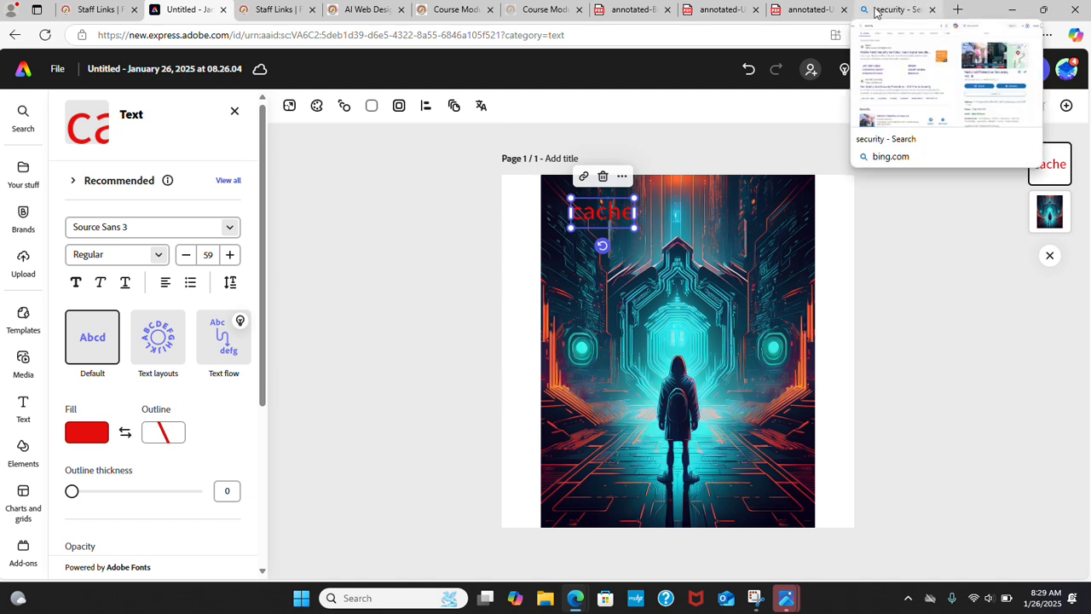